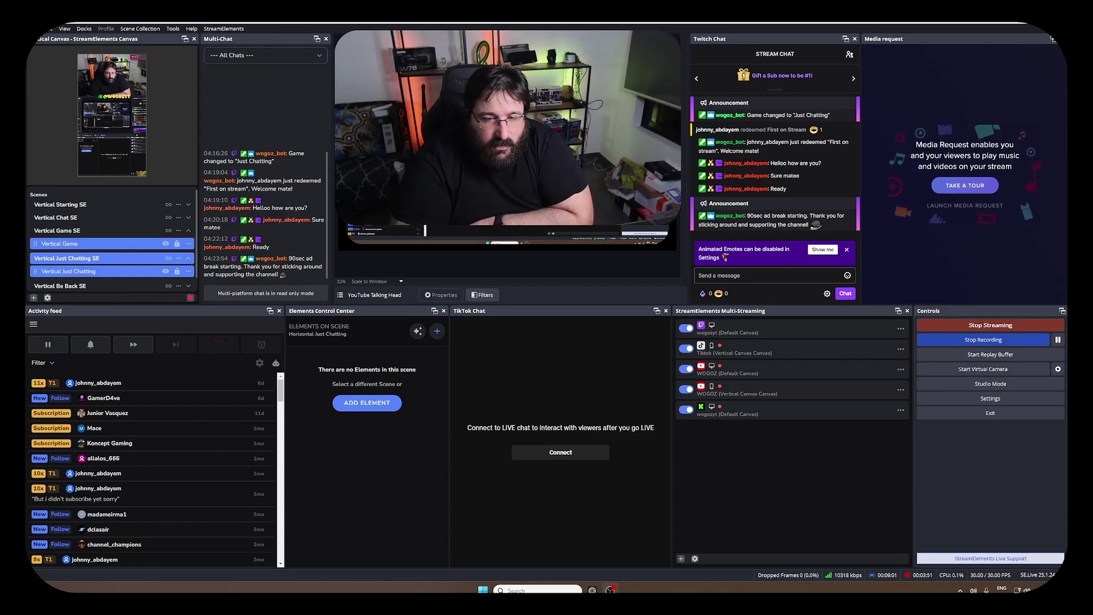
- Connect the TikTok chat to the live stream
click(537, 458)
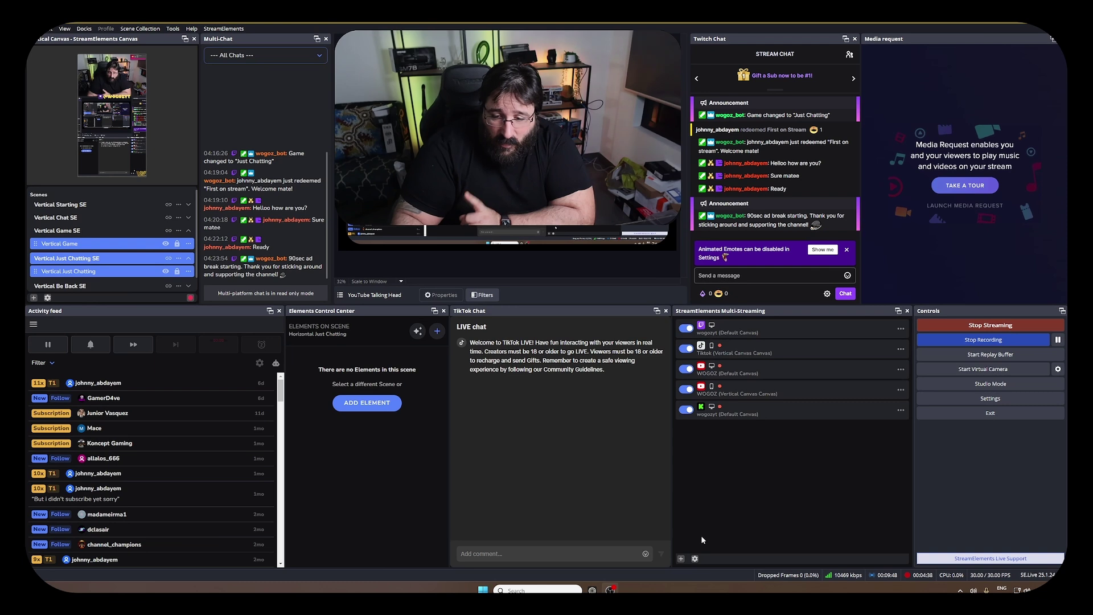
- Look through the platforms available for a new multi-streaming output, including the Kick setup form
click(681, 559)
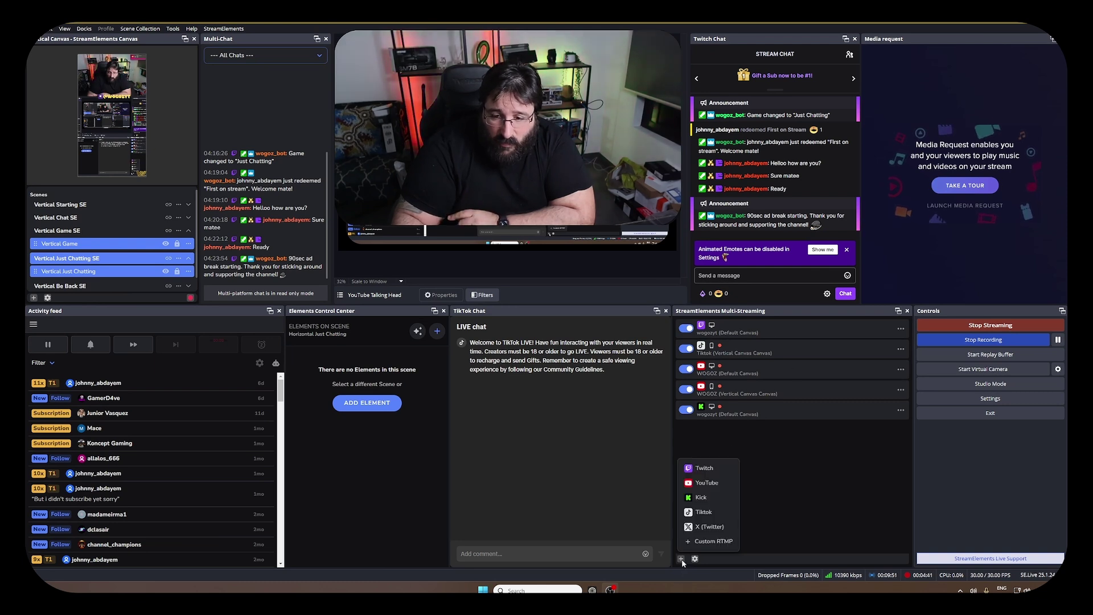
click(718, 497)
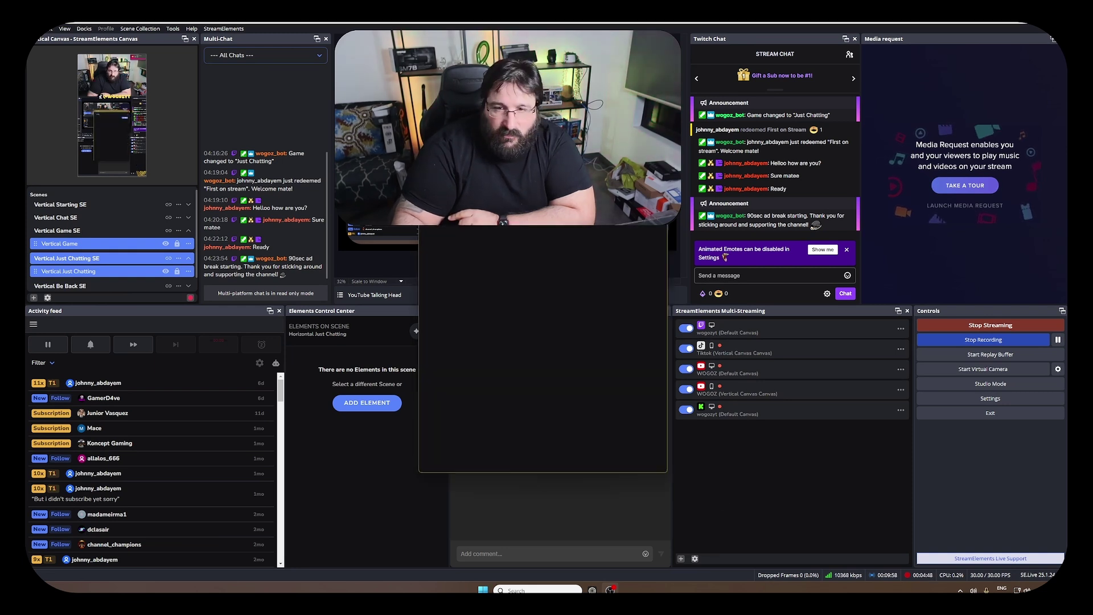
click(681, 558)
click(719, 489)
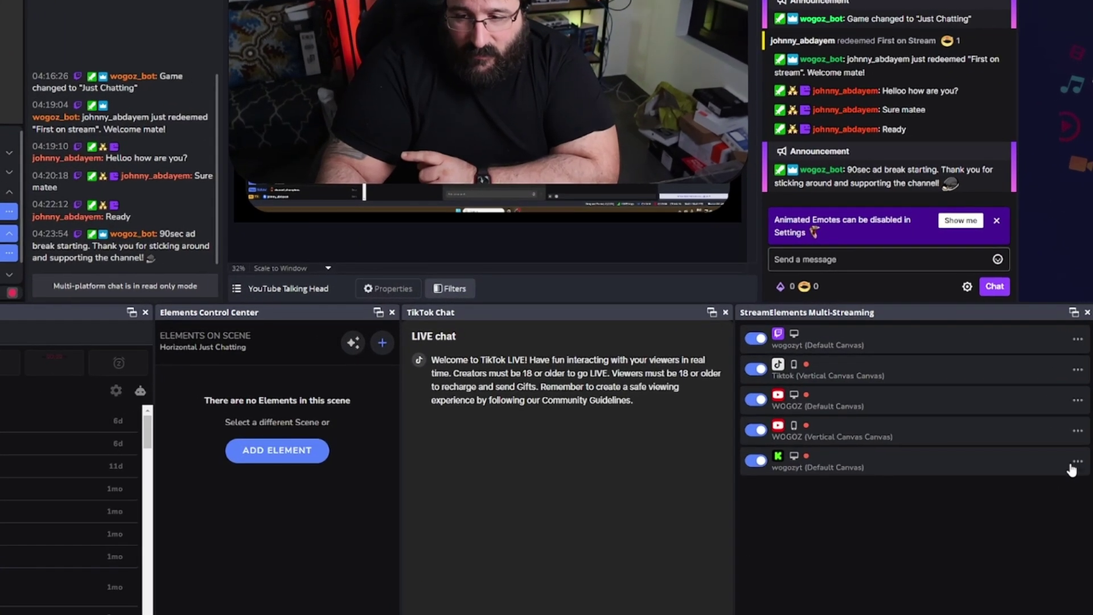
- View the canvas assignment options of the Kick output, including creating a new canvas
click(1075, 466)
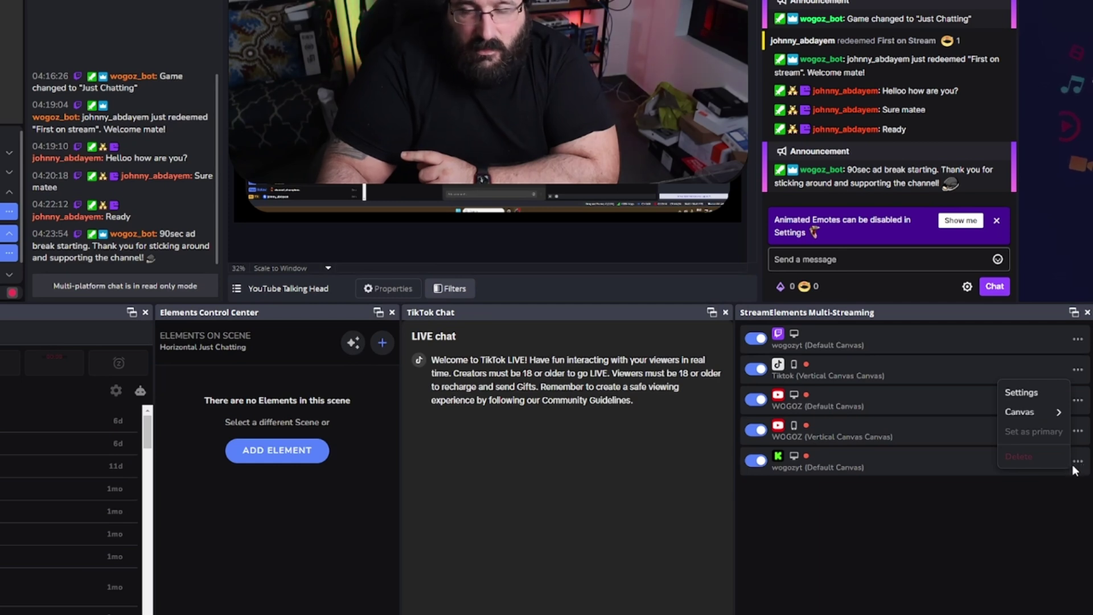
mouse_move(1037, 407)
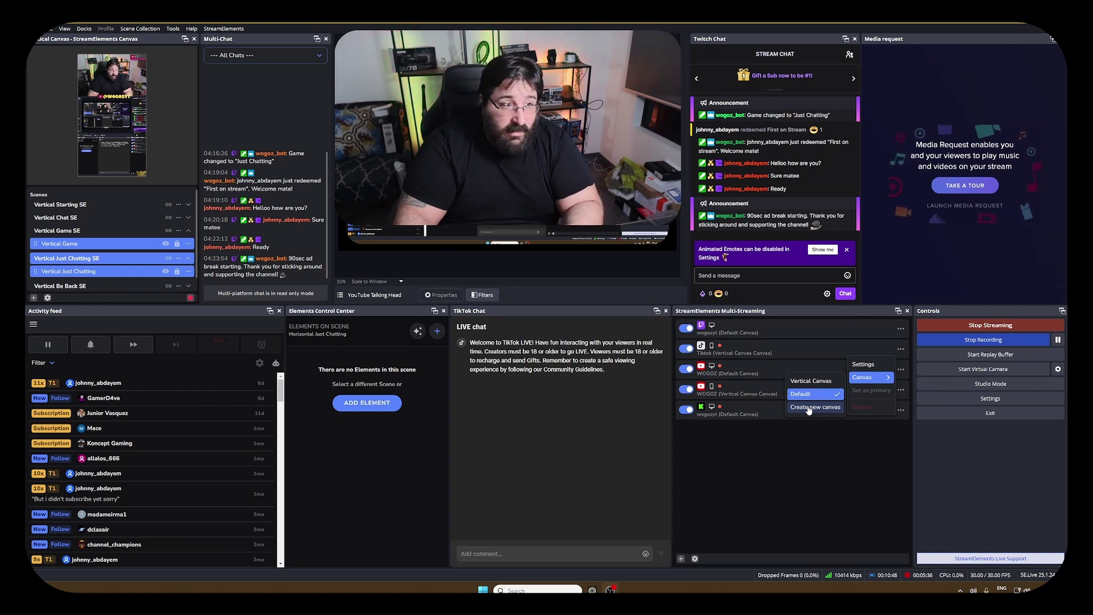
click(820, 458)
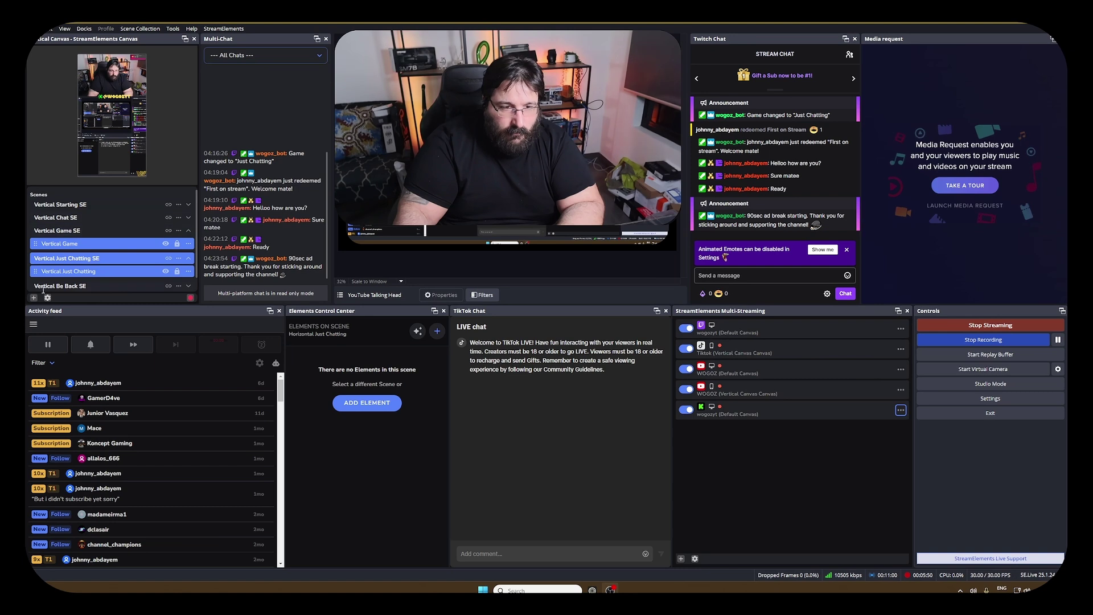
- Preview the Vertical Starting SE, Vertical Chat SE and Vertical Game SE scenes, and return to Vertical Just Chatting SE
click(189, 205)
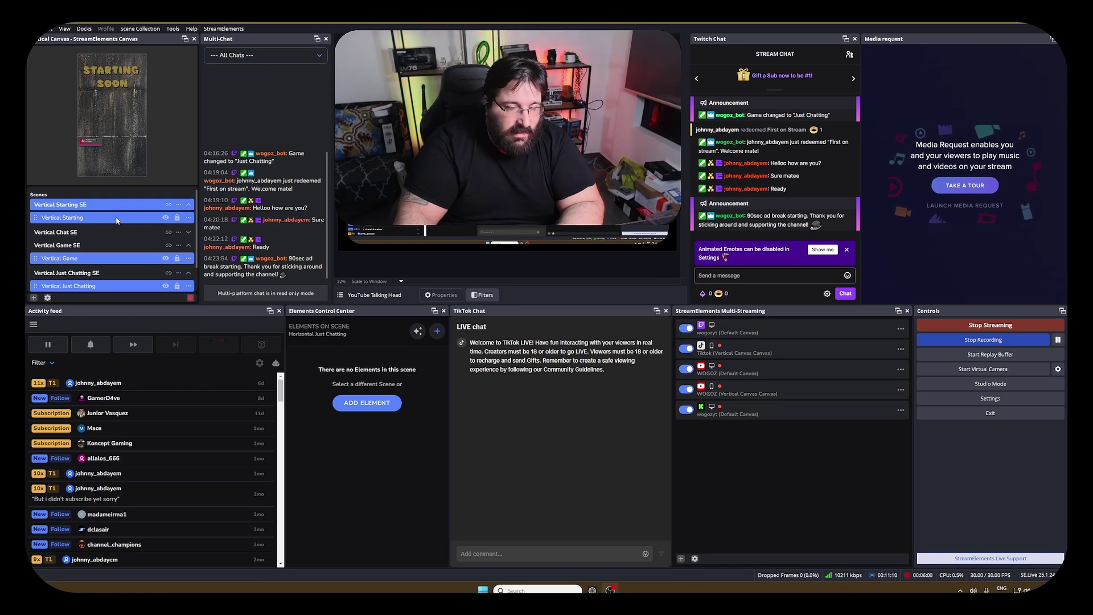
click(188, 234)
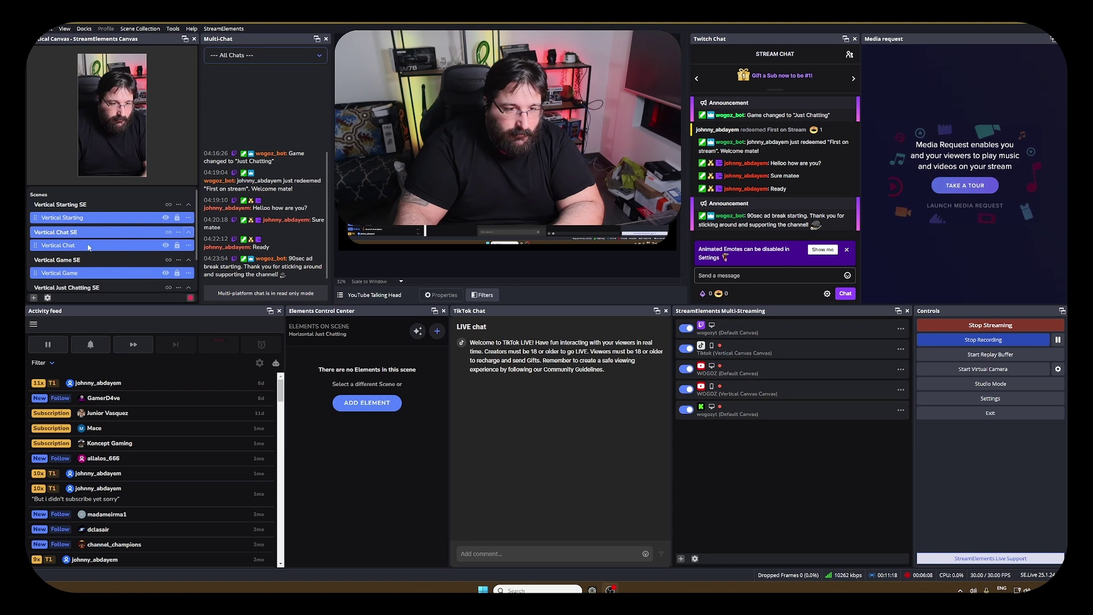
scroll(88, 245, down, 2)
click(88, 220)
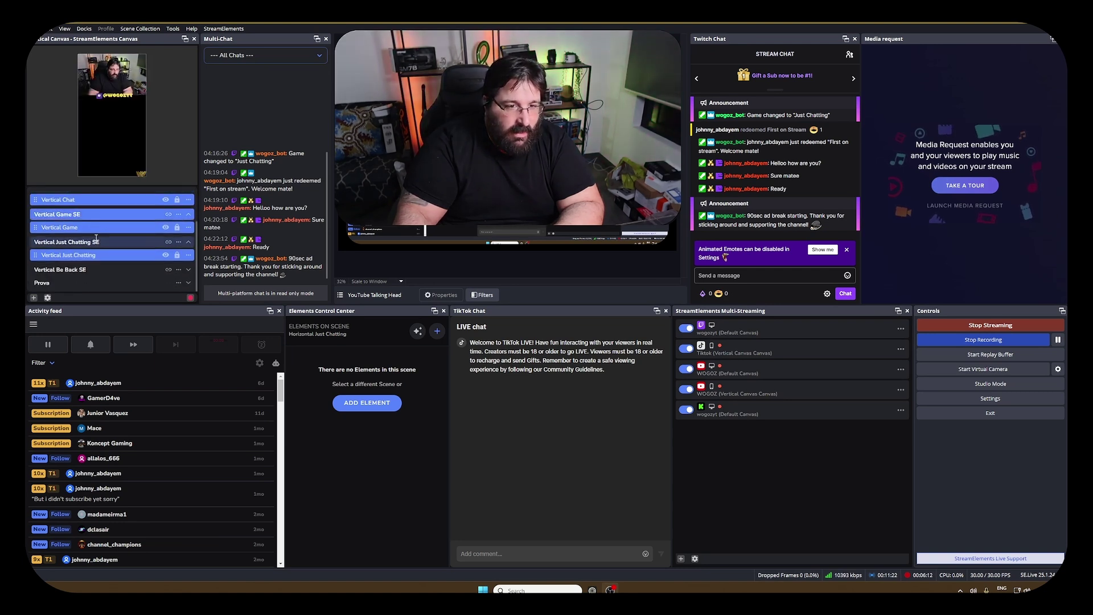
click(96, 241)
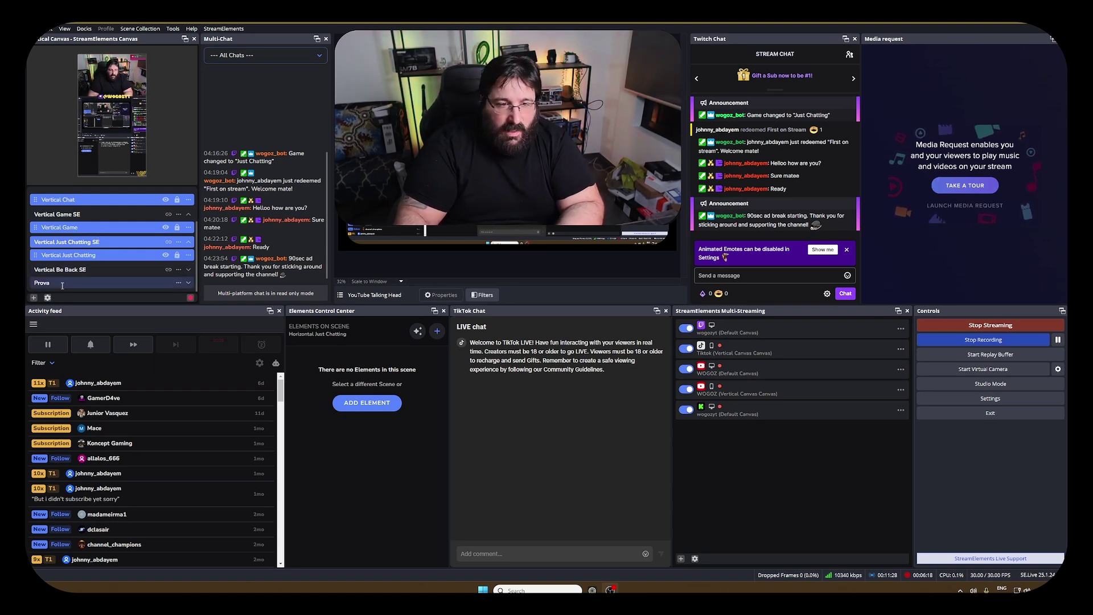
- Add a new scene named Trial to the vertical canvas
click(35, 298)
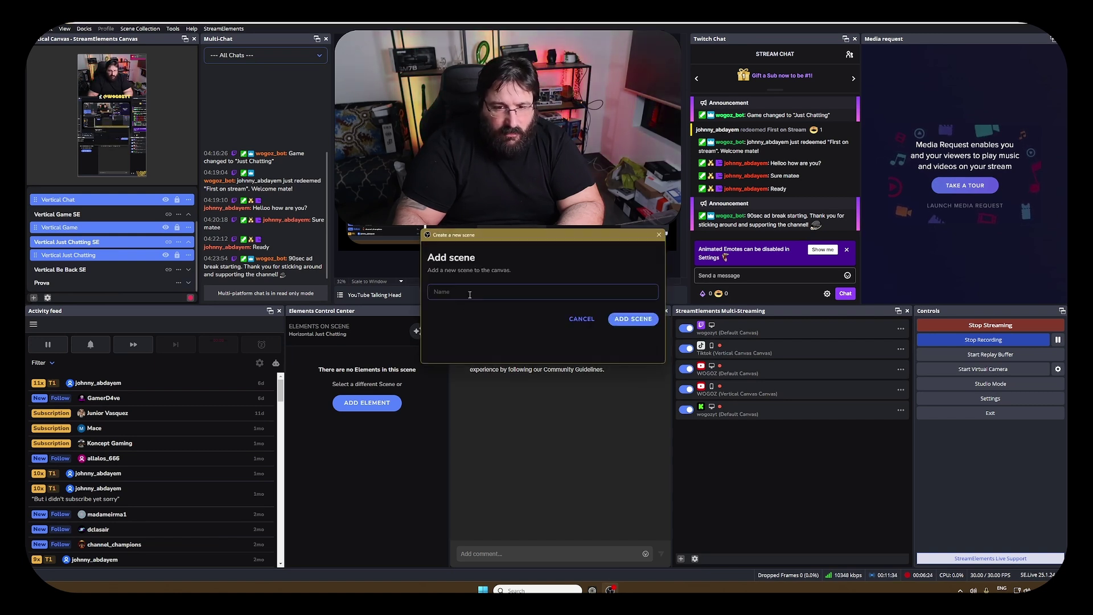
click(470, 292)
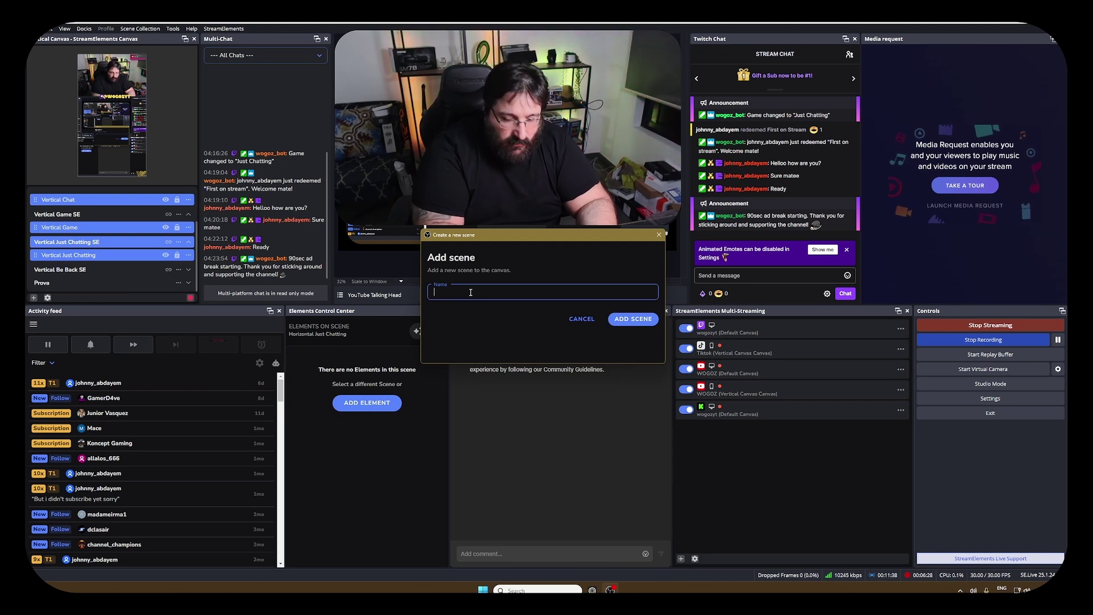
text(Troa)
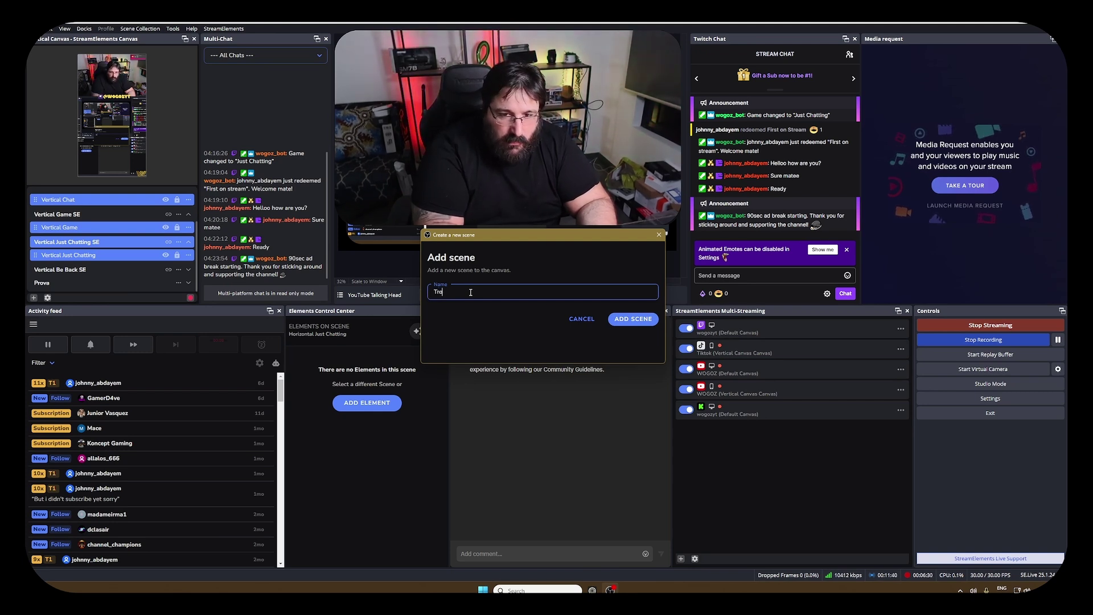
key(BackSpace)
text(ial)
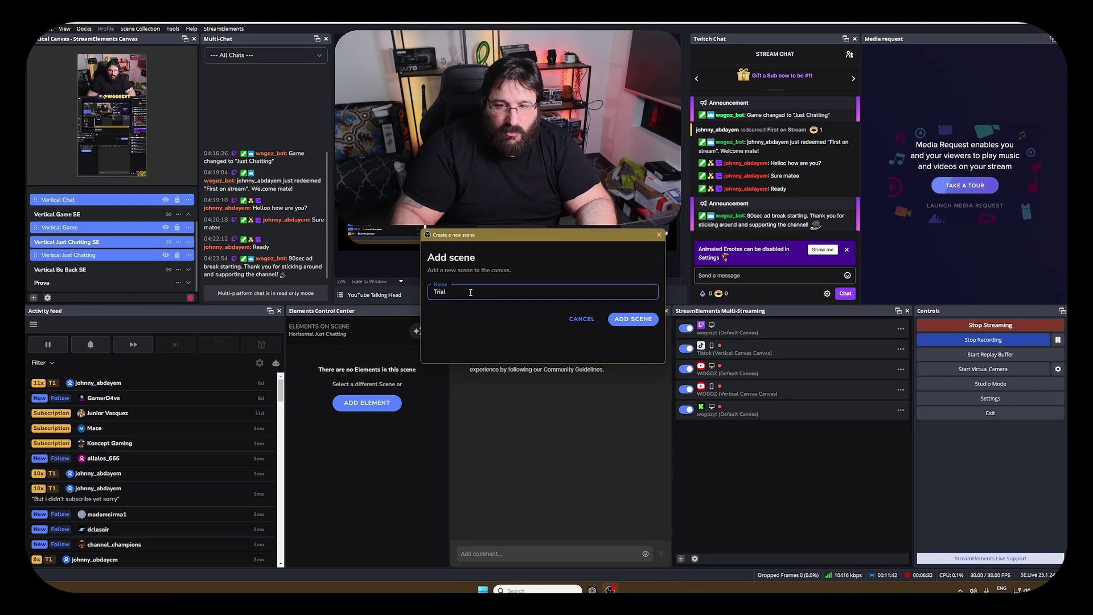
click(633, 319)
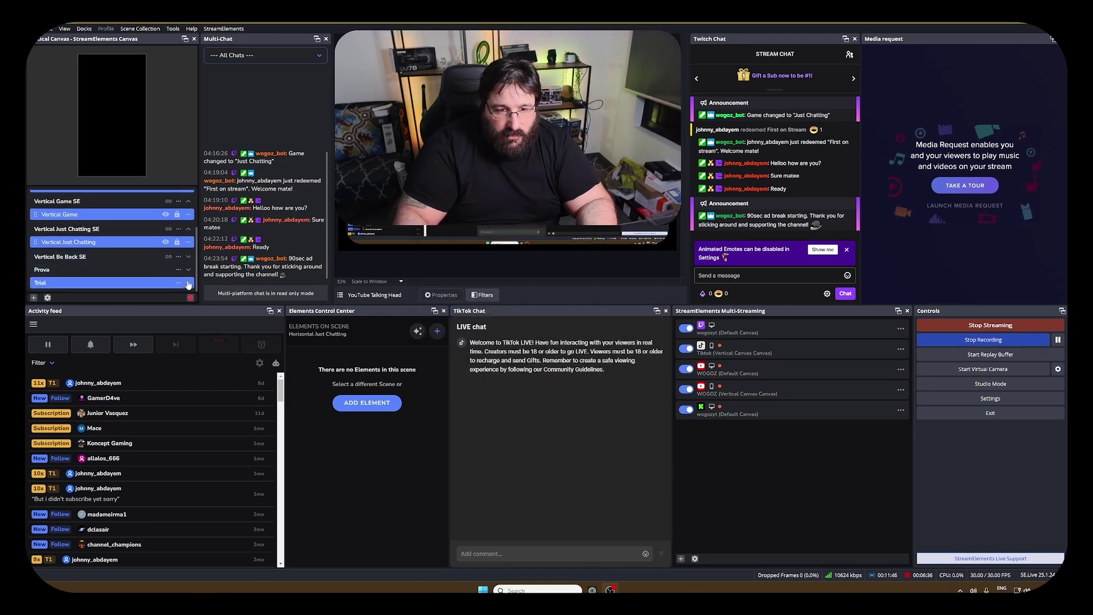
- Add a new Window Capture source to the Trial scene, capturing the Discord window
scroll(176, 283, down, 1)
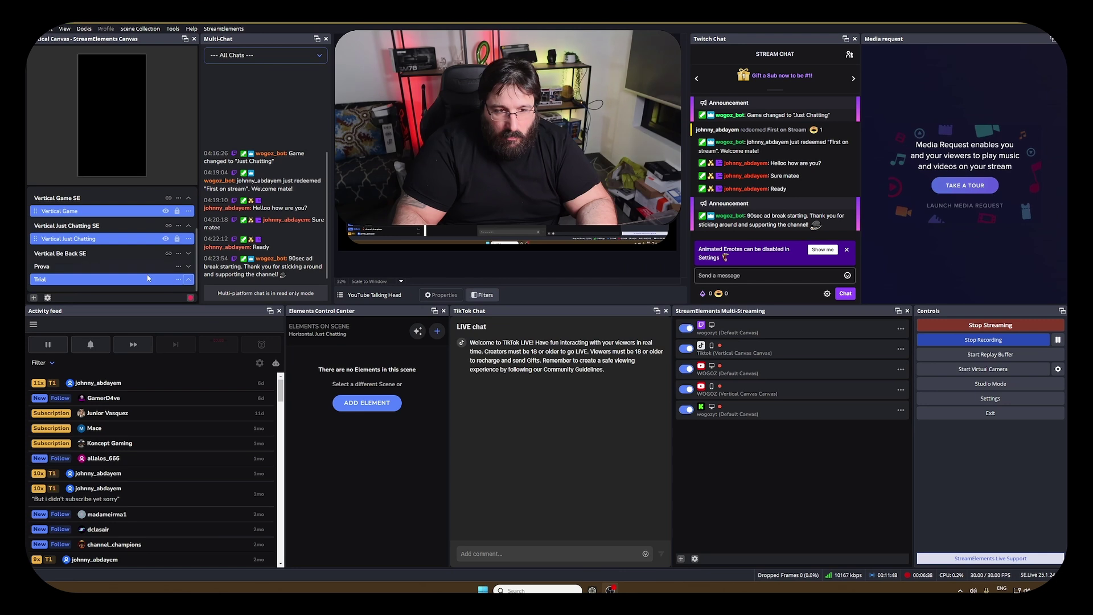
click(180, 280)
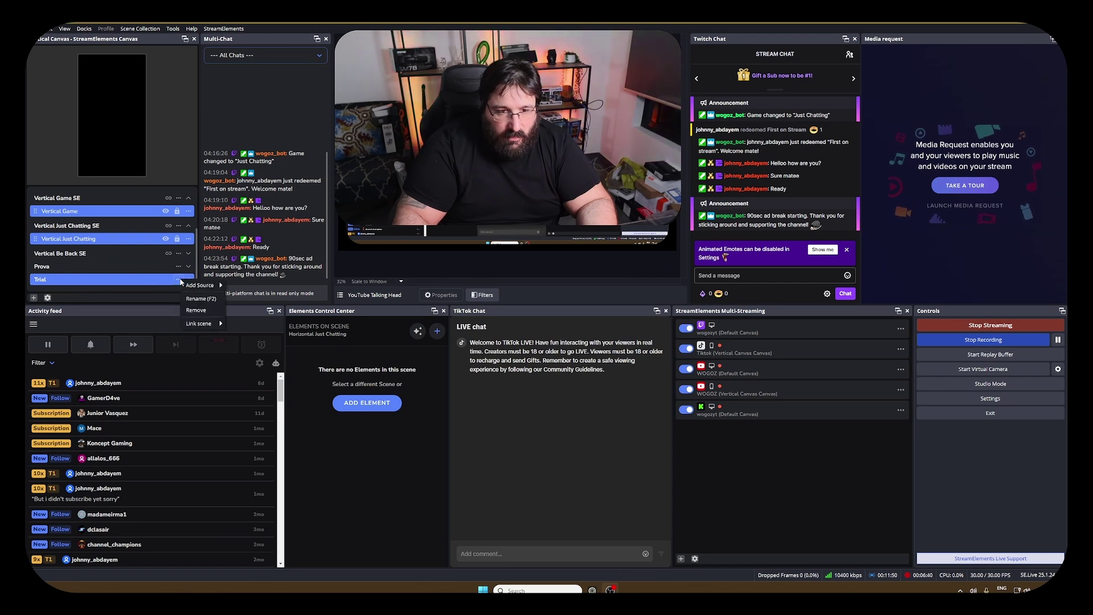
mouse_move(204, 286)
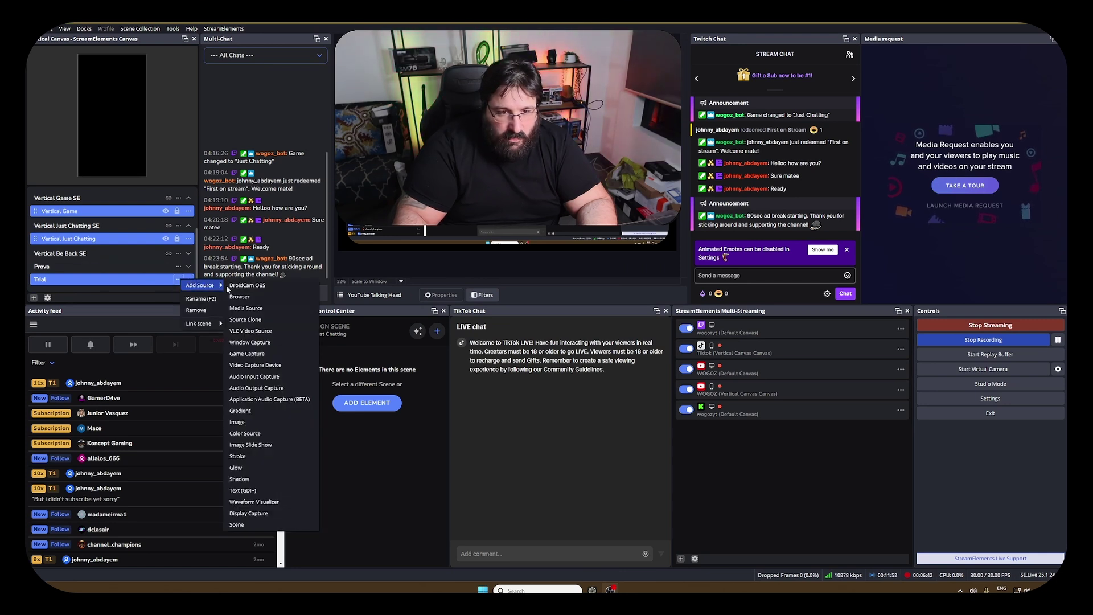
click(274, 352)
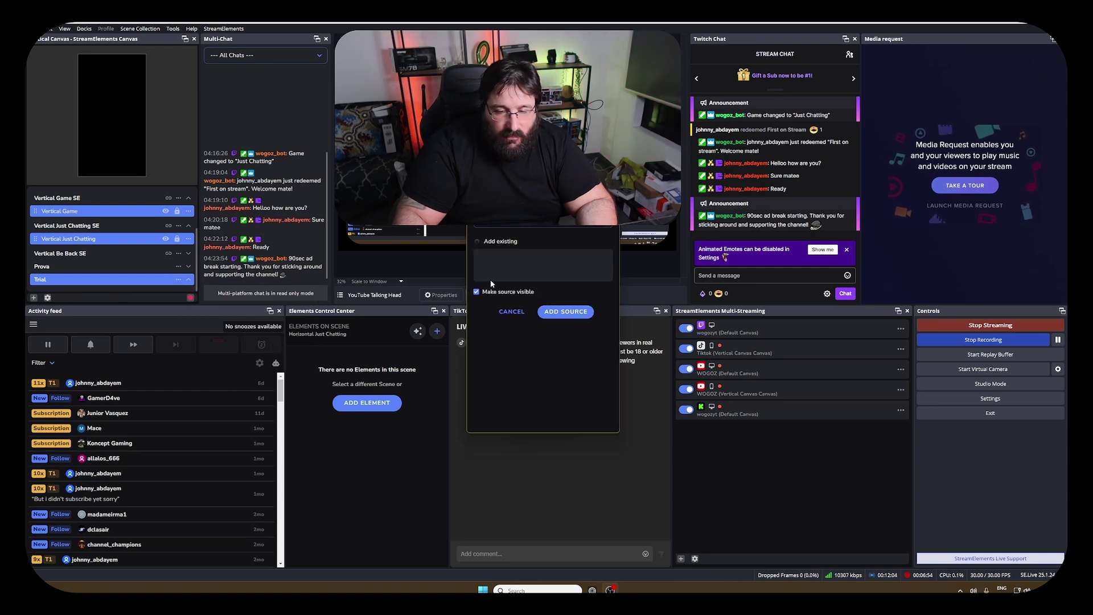
click(565, 311)
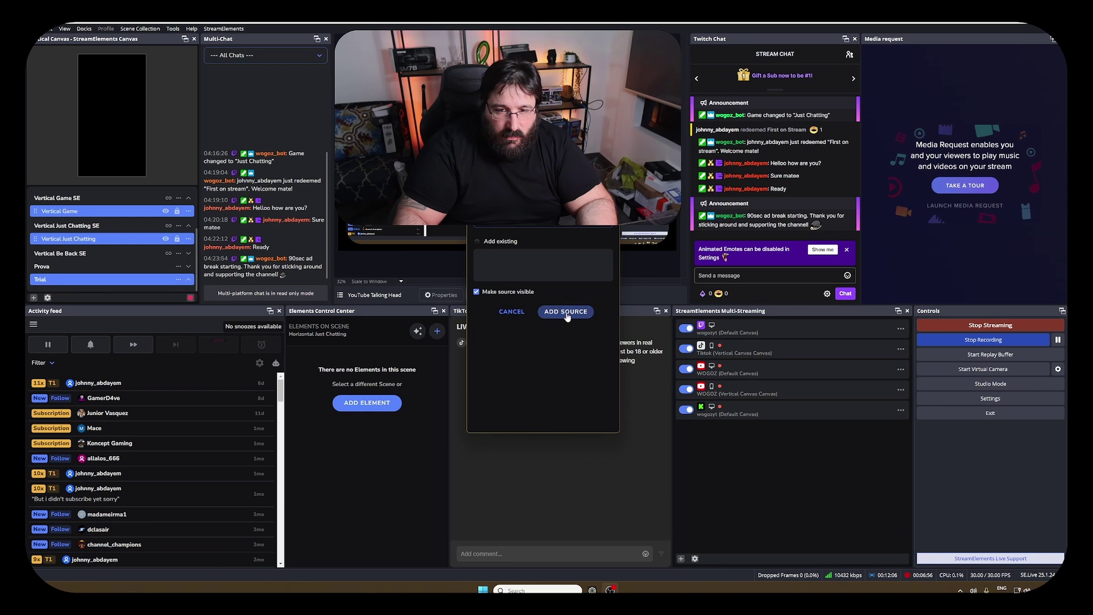
click(566, 305)
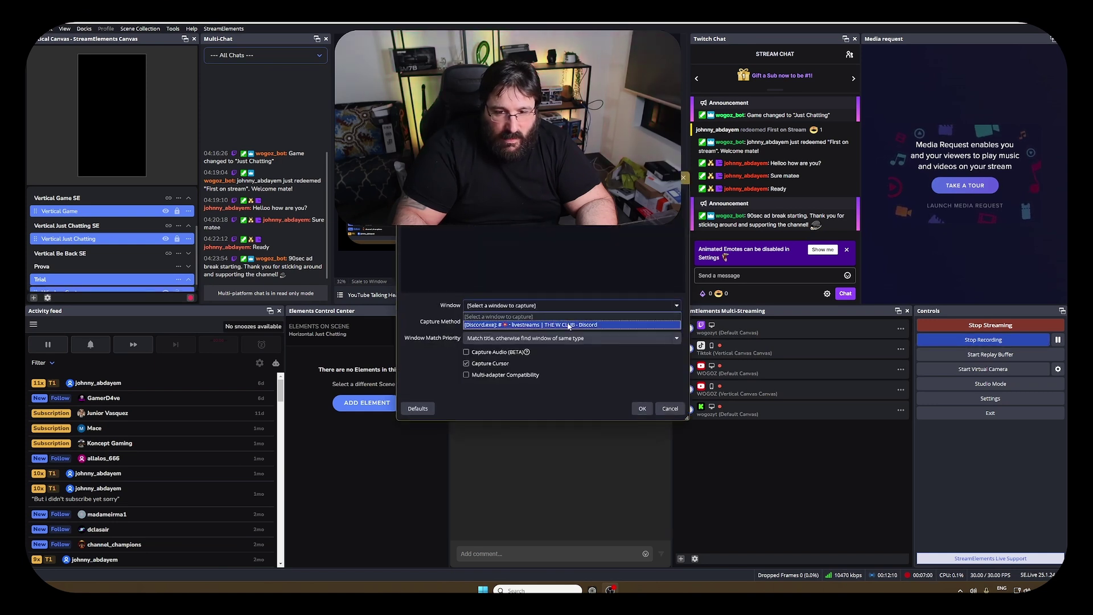
click(568, 324)
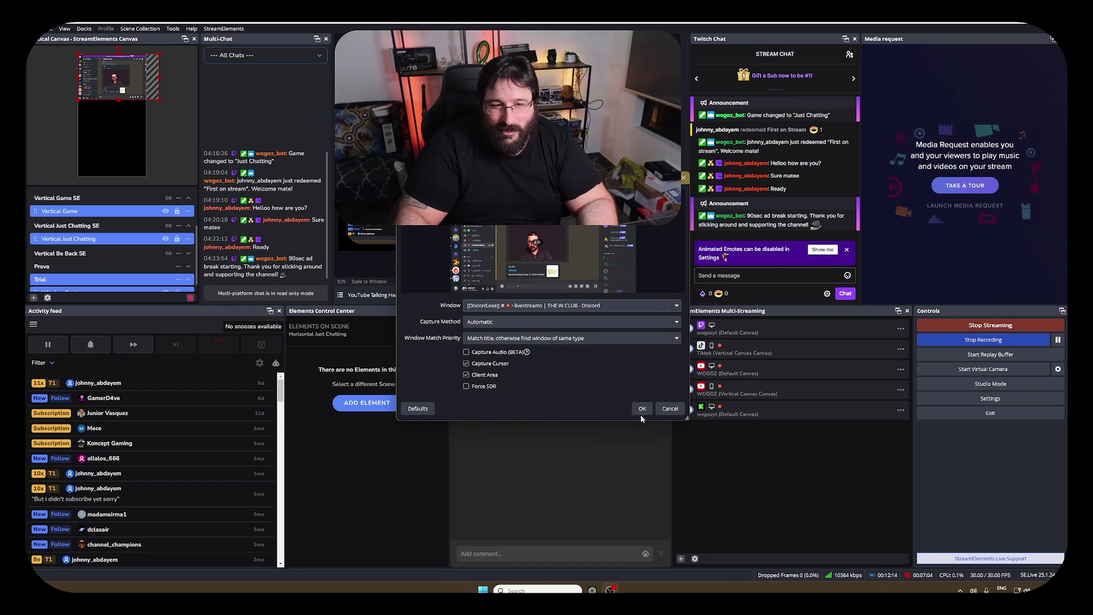
- Accept the window capture properties, then shrink the captured window and place it at the bottom of the vertical canvas
drag(116, 75, 109, 106)
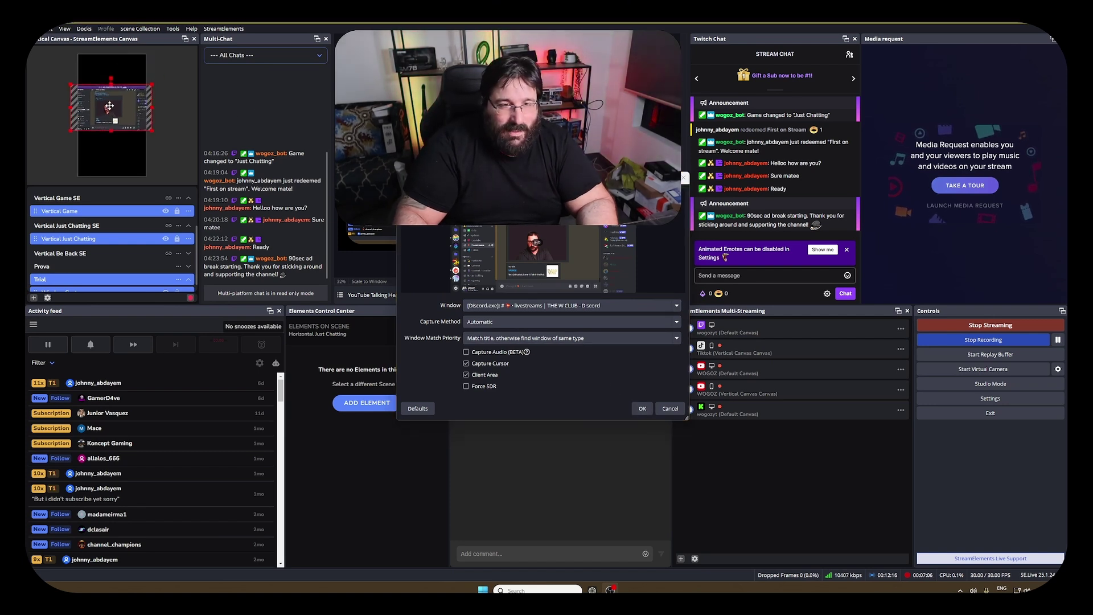
click(642, 409)
drag(102, 95, 134, 173)
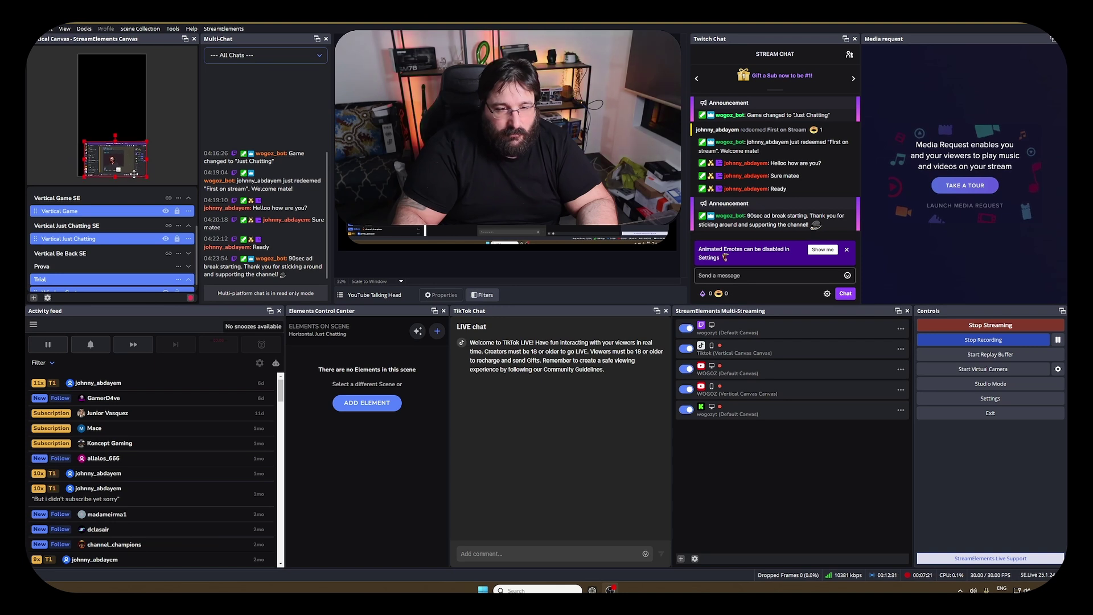
- Add the existing Vertical Back Soon Text source to the Trial scene, and enlarge and centre it in the canvas's upper half
click(34, 297)
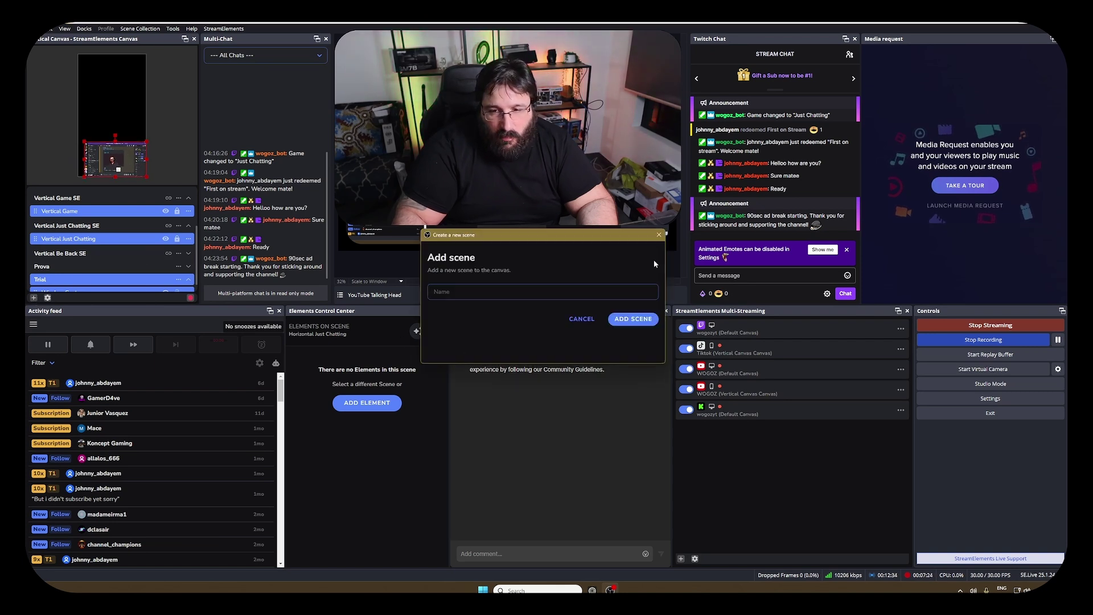
click(658, 235)
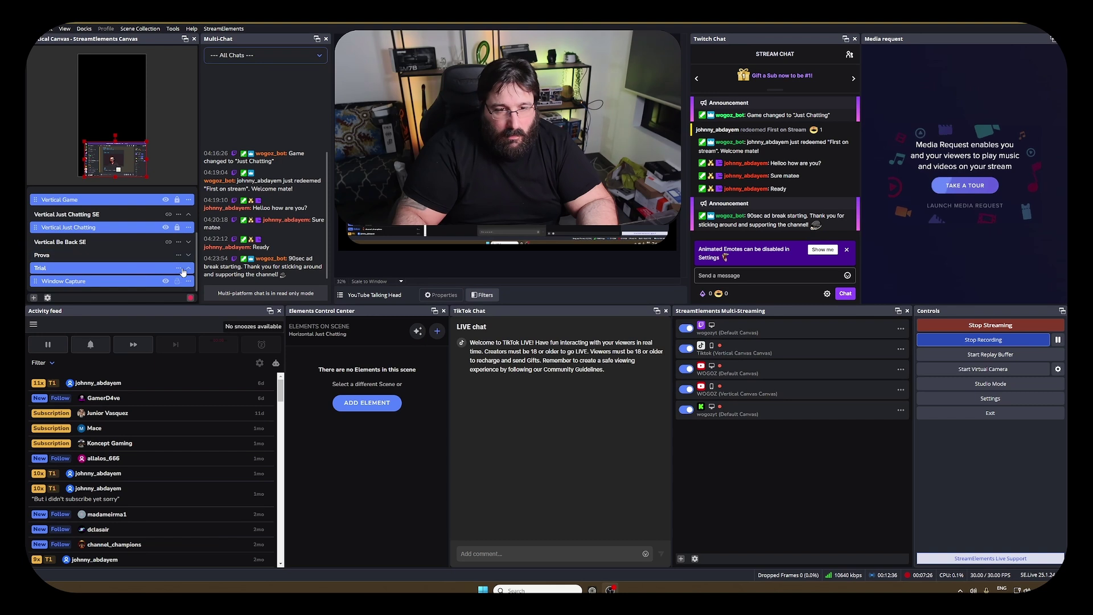
scroll(185, 273, up, 1)
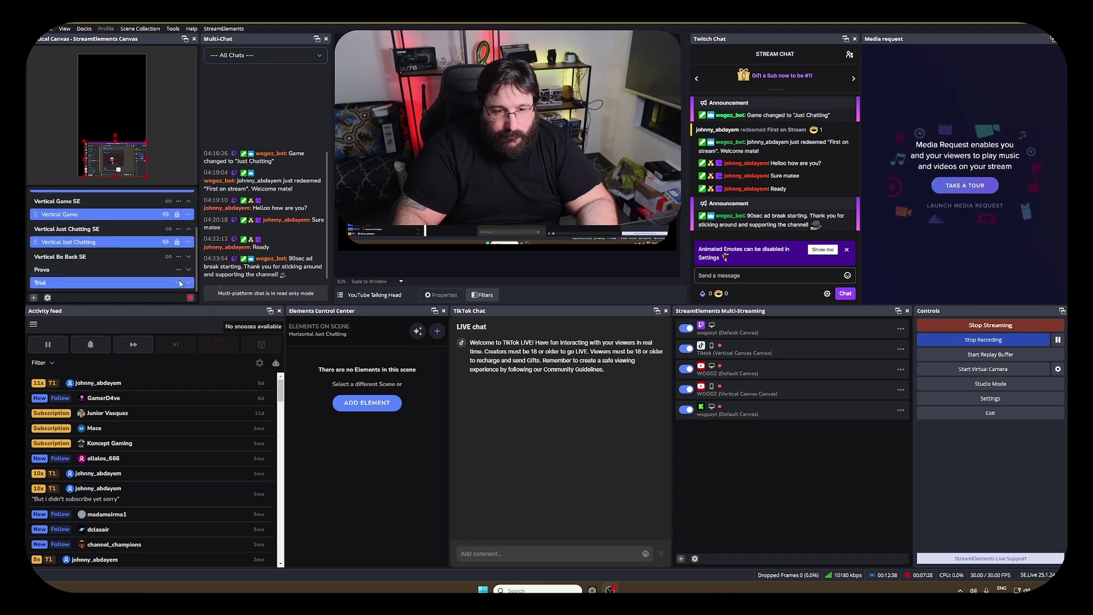
click(179, 282)
mouse_move(194, 288)
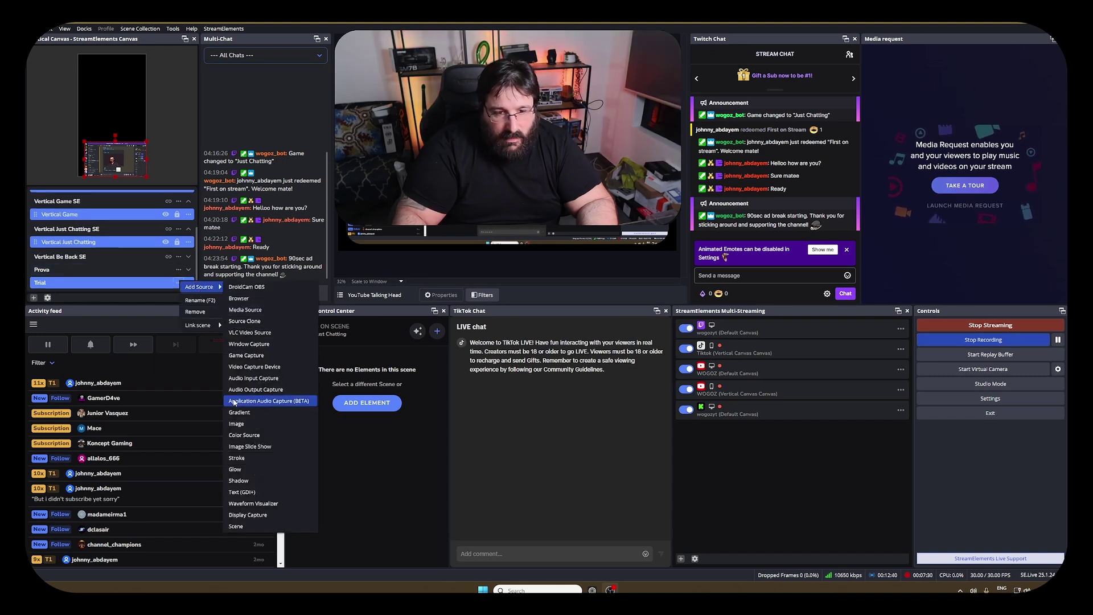
click(262, 490)
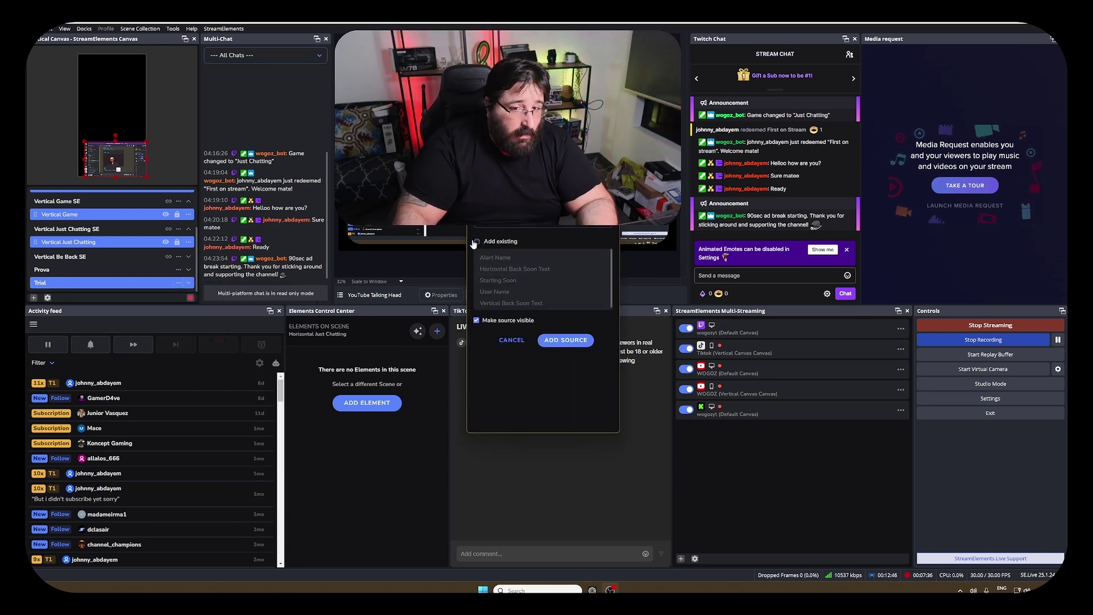
scroll(512, 268, down, 1)
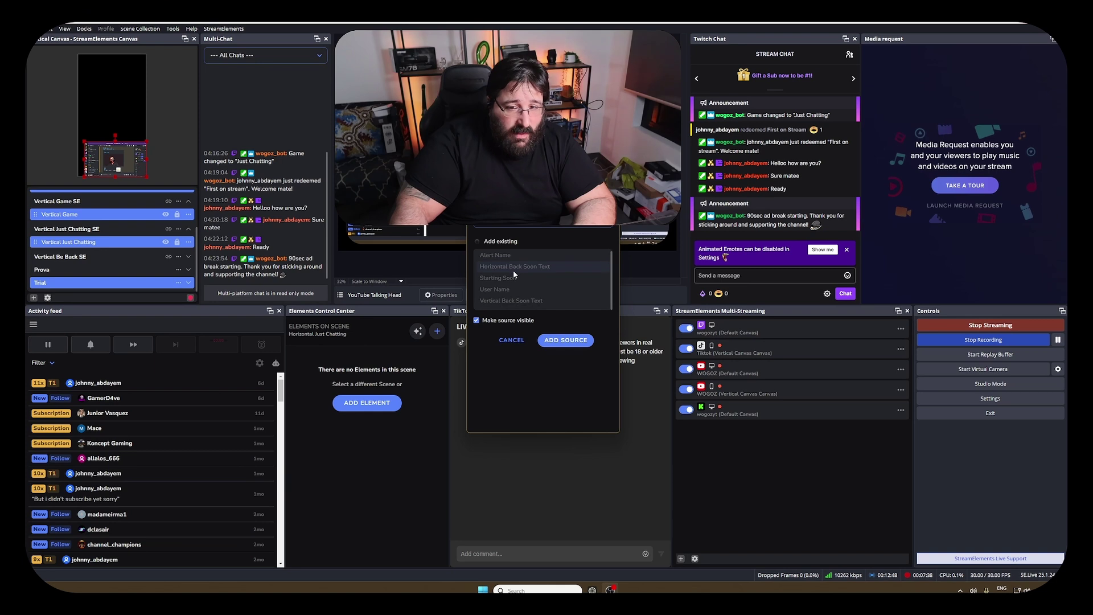
click(476, 242)
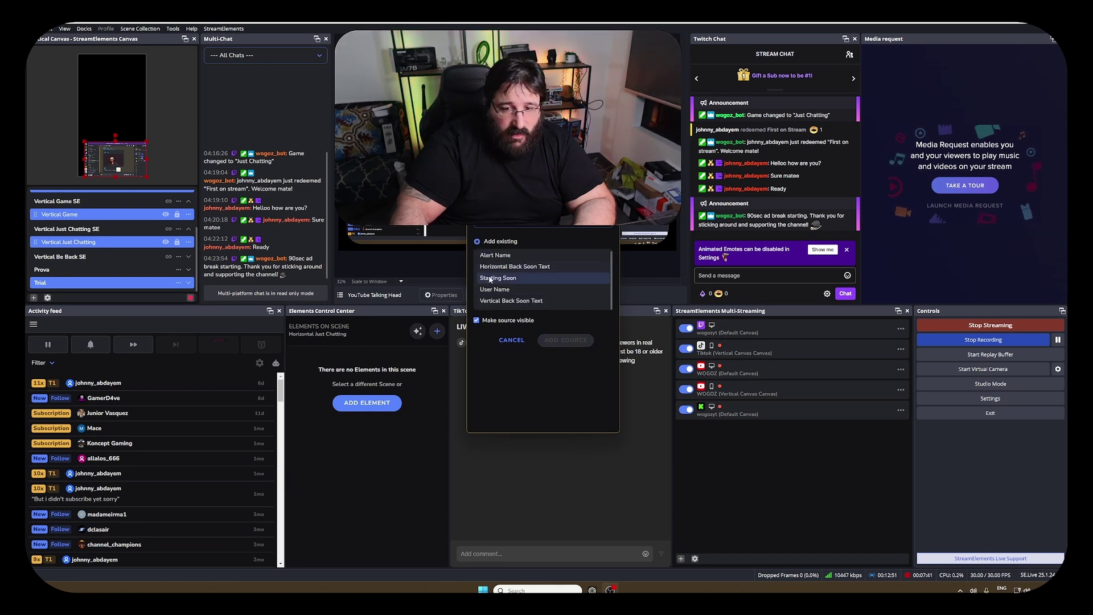
click(515, 300)
click(562, 340)
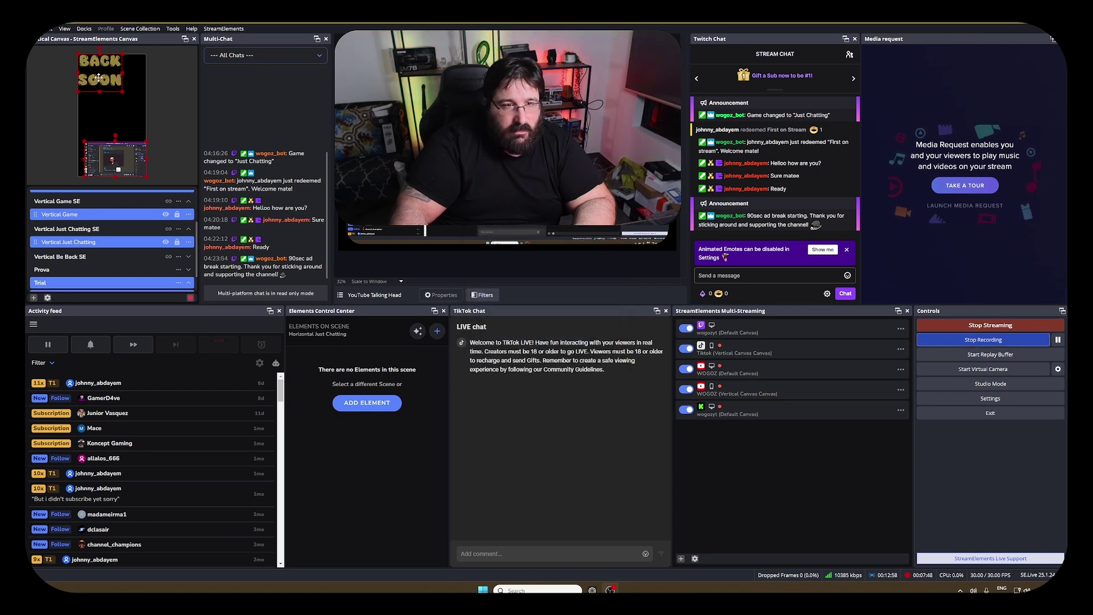
mouse_move(105, 84)
mouse_down()
mouse_move(95, 79)
mouse_move(161, 128)
mouse_move(111, 98)
mouse_up()
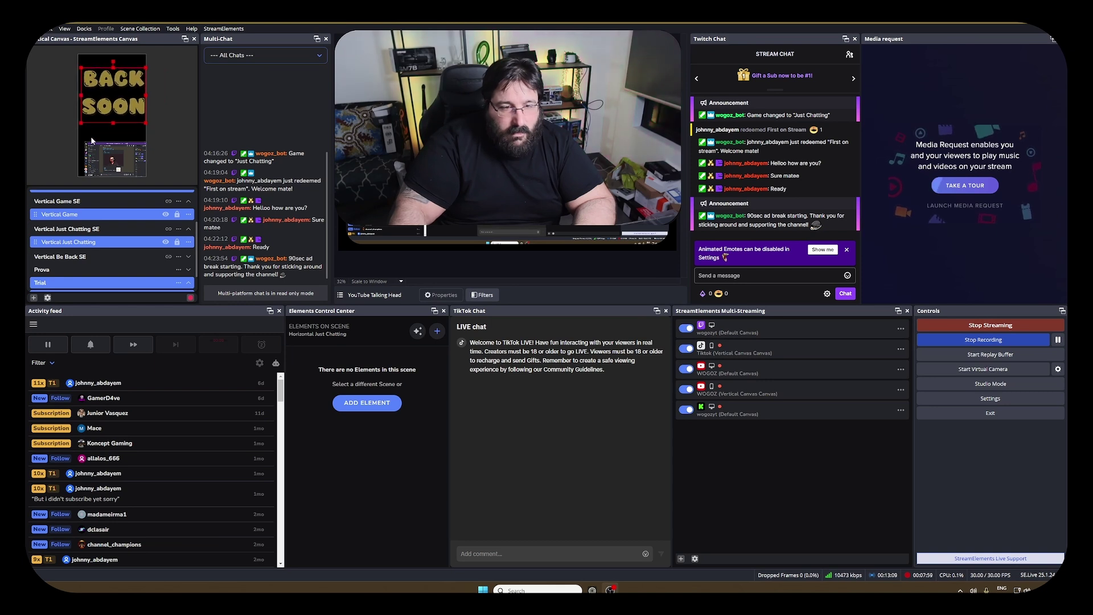
- Open the vertical canvas settings and review its name, resolution, recording options and connected outputs
click(46, 298)
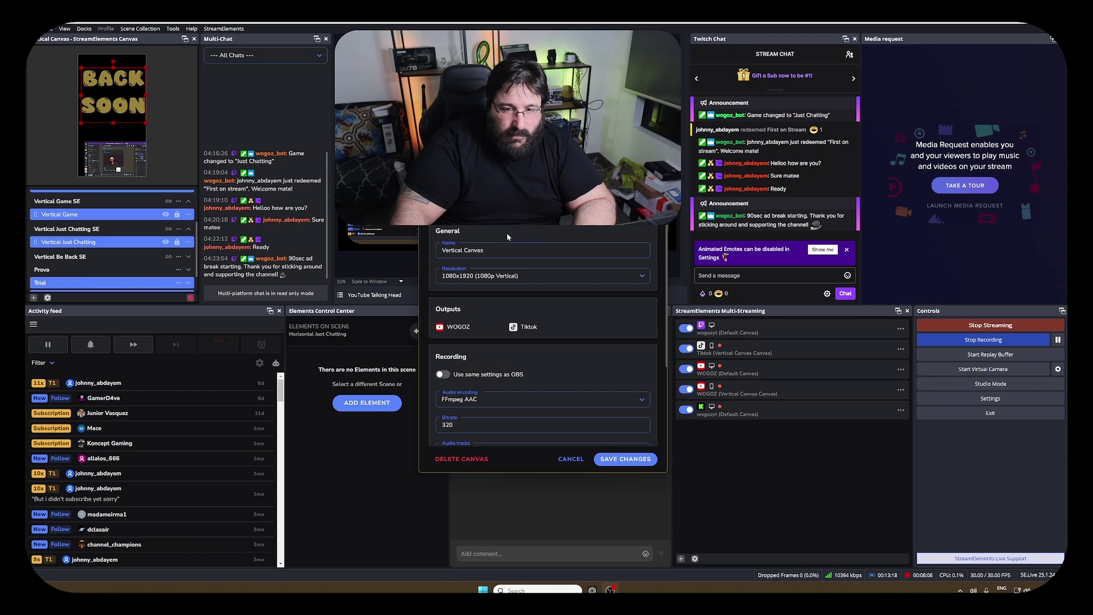
scroll(485, 280, down, 3)
scroll(486, 280, up, 3)
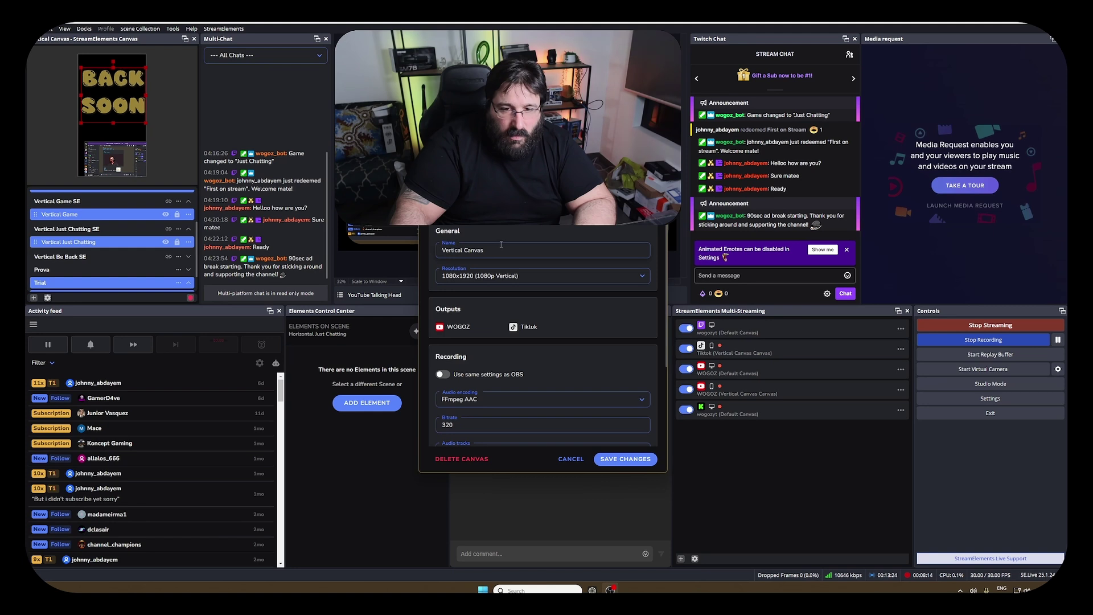
scroll(494, 261, down, 2)
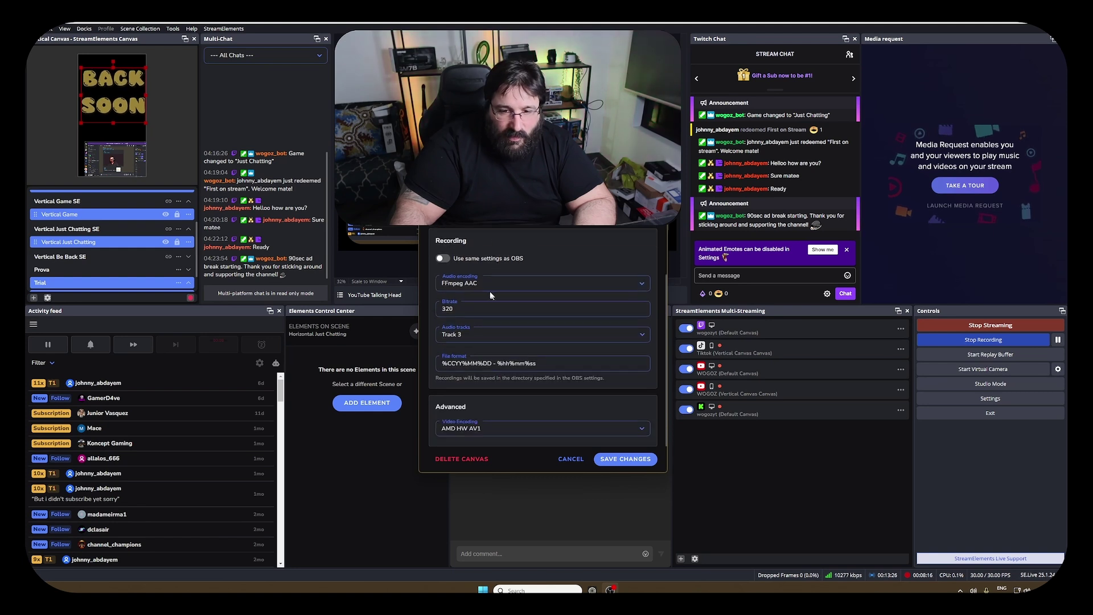
scroll(496, 268, up, 2)
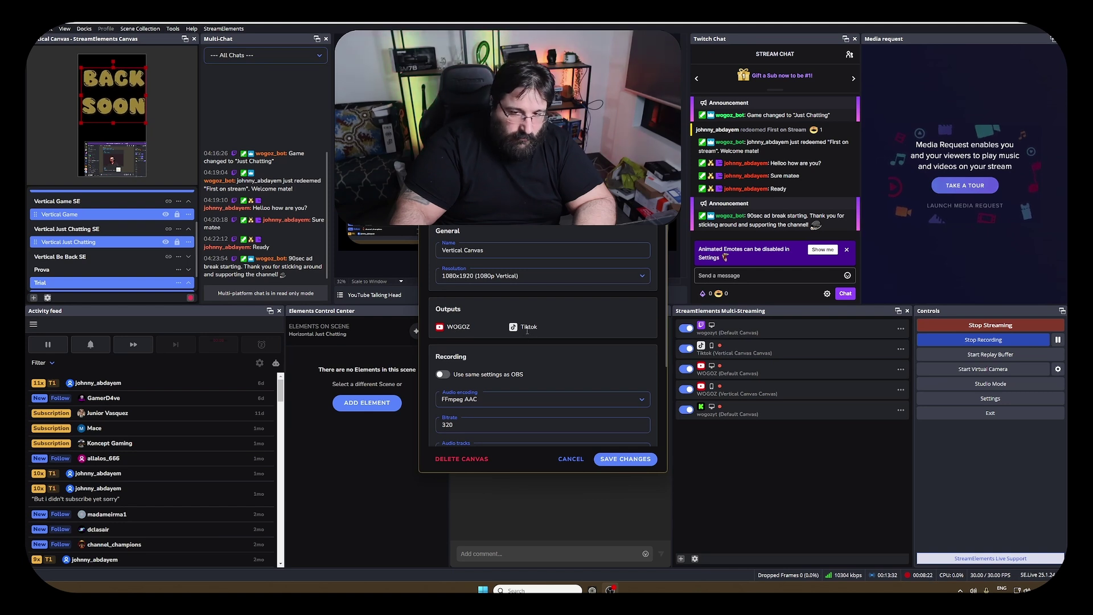
click(462, 178)
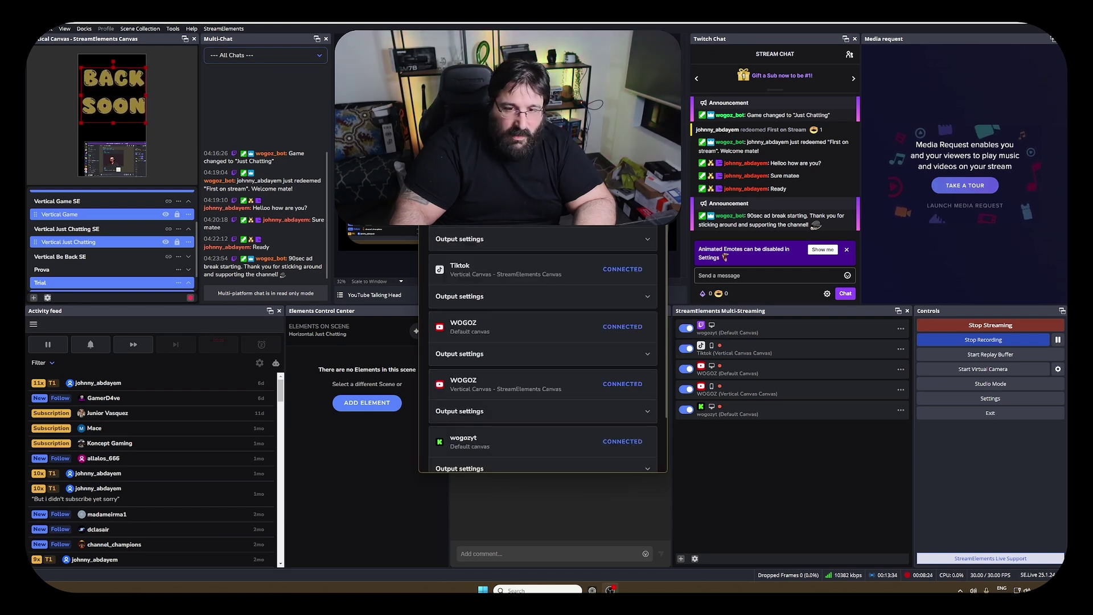
click(462, 178)
- Examine the vertical canvas's audio encoding, bitrate, audio track, file format and video encoding settings, and close the canvas settings
scroll(543, 341, down, 2)
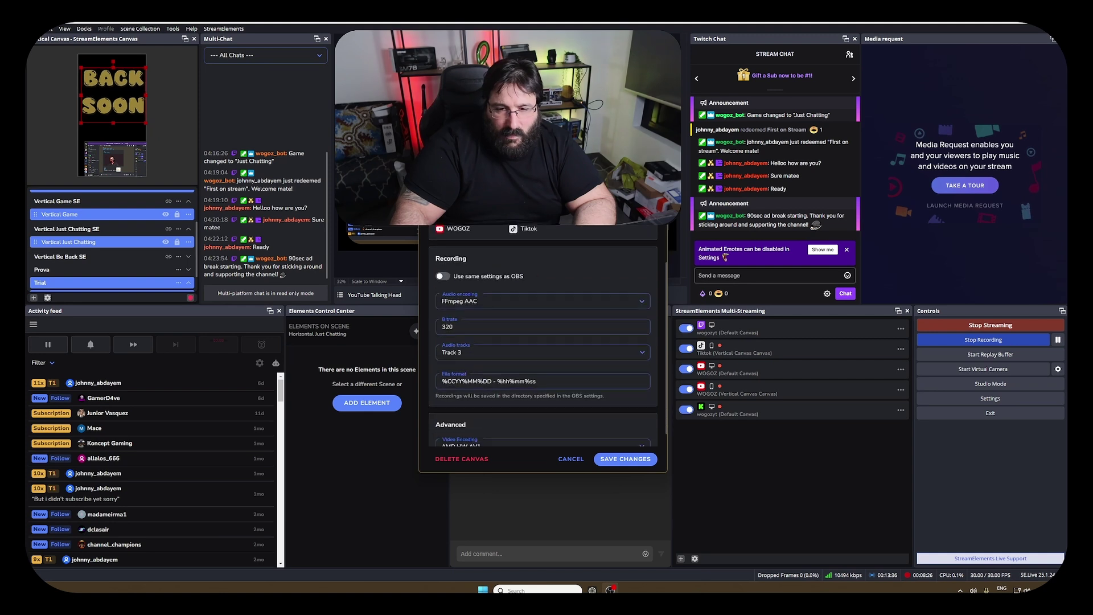
scroll(543, 342, up, 2)
scroll(513, 234, down, 3)
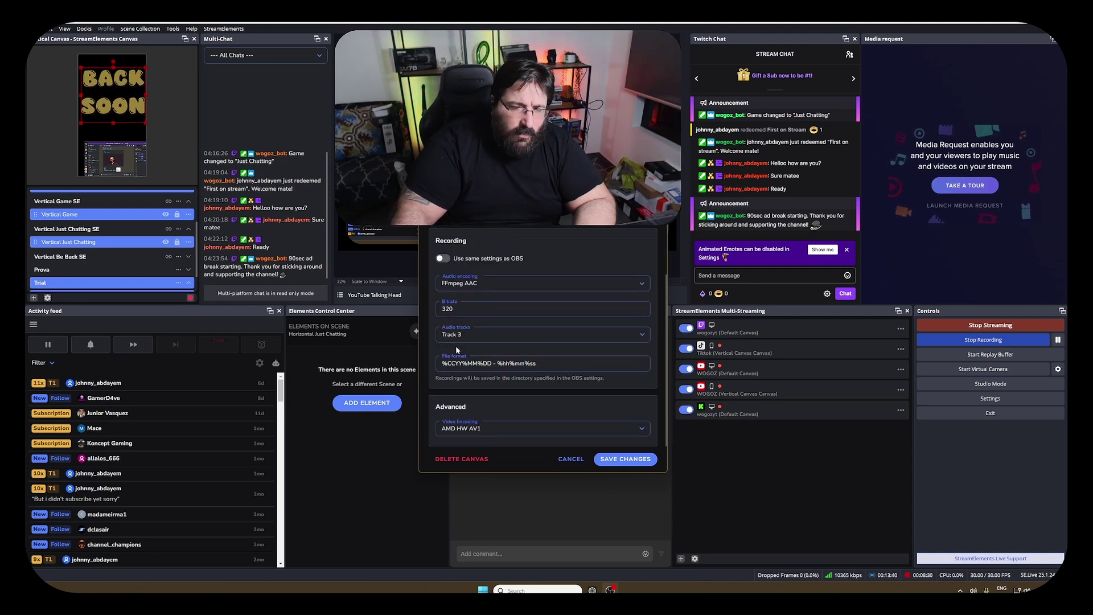
scroll(473, 326, up, 3)
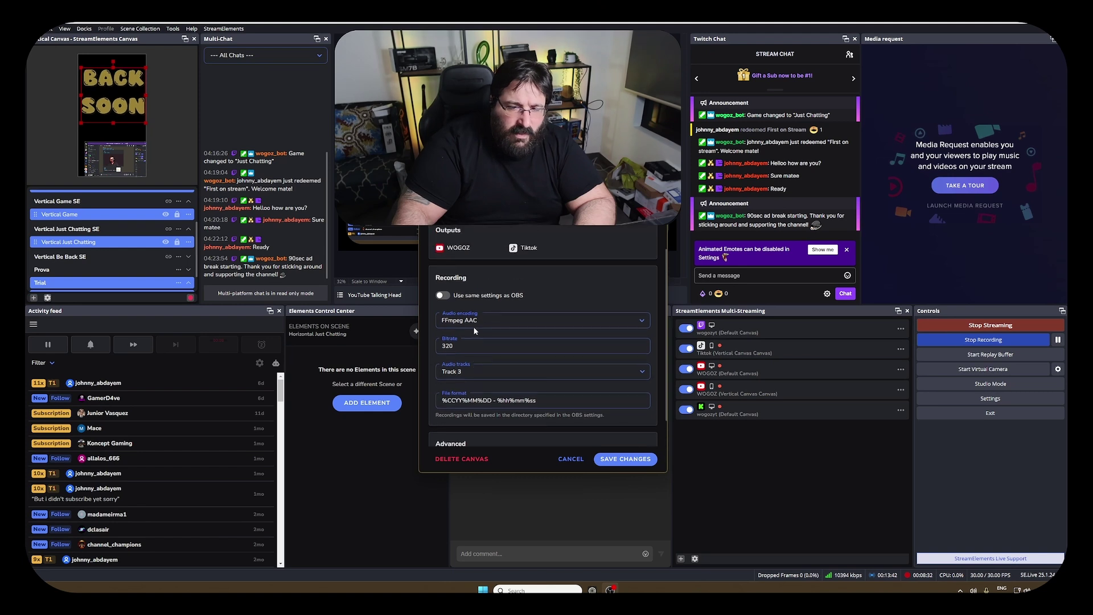
scroll(474, 330, down, 3)
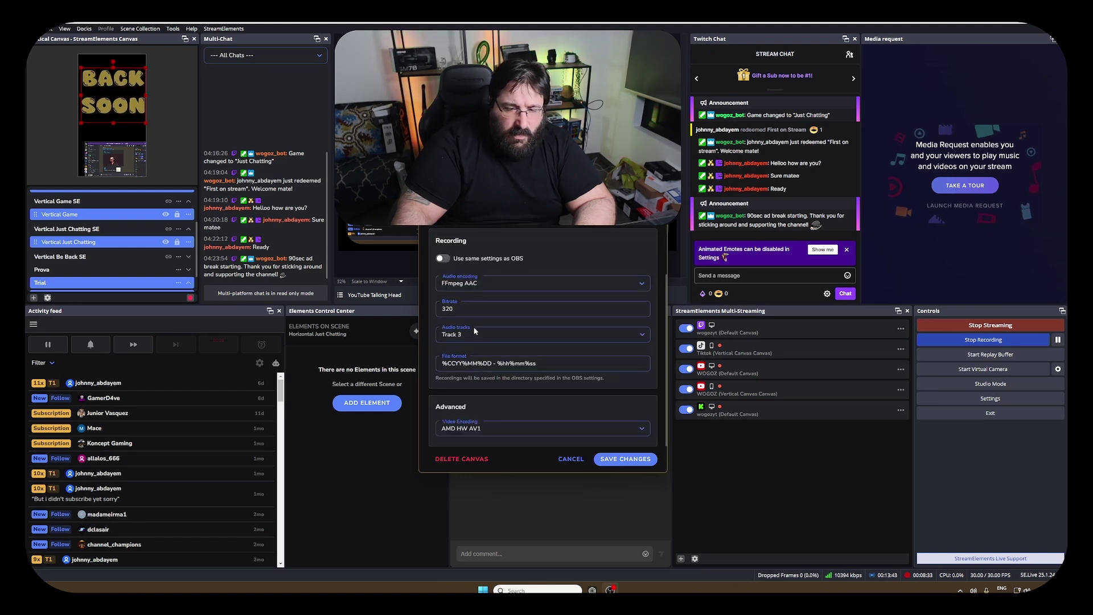
click(503, 432)
scroll(503, 431, up, 3)
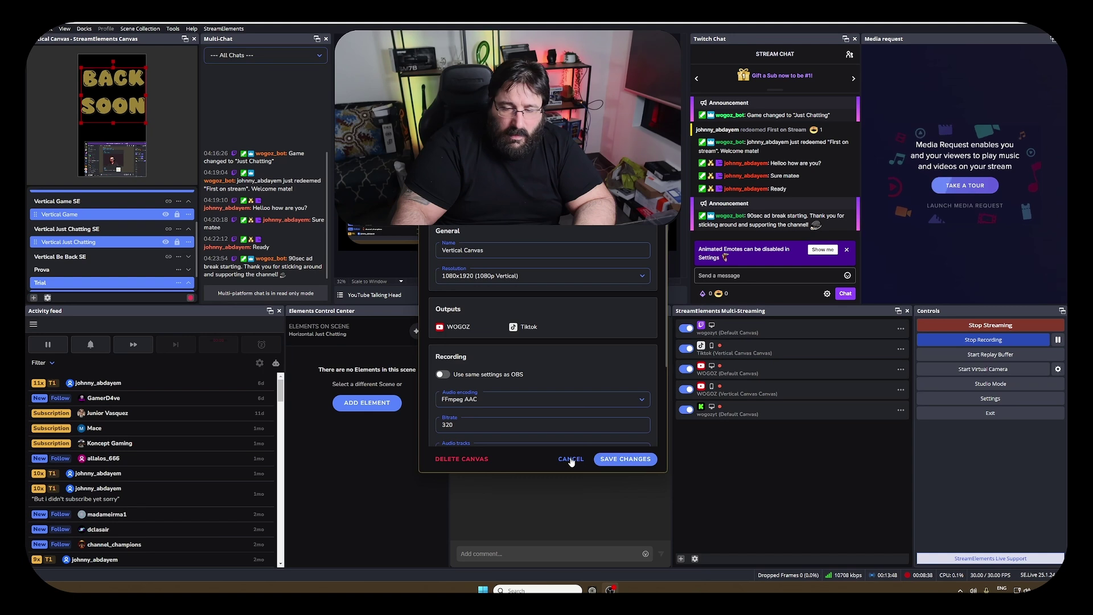
click(604, 458)
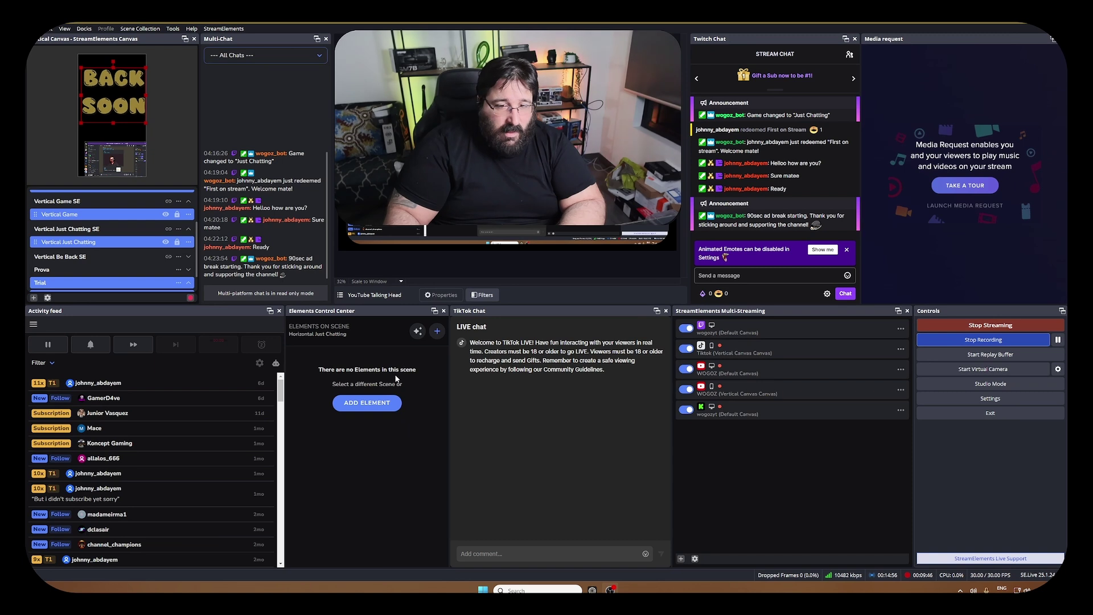
- Open the gallery for adding elements and browse its alerts, themes, widgets, community, labels and recently added sections
click(369, 403)
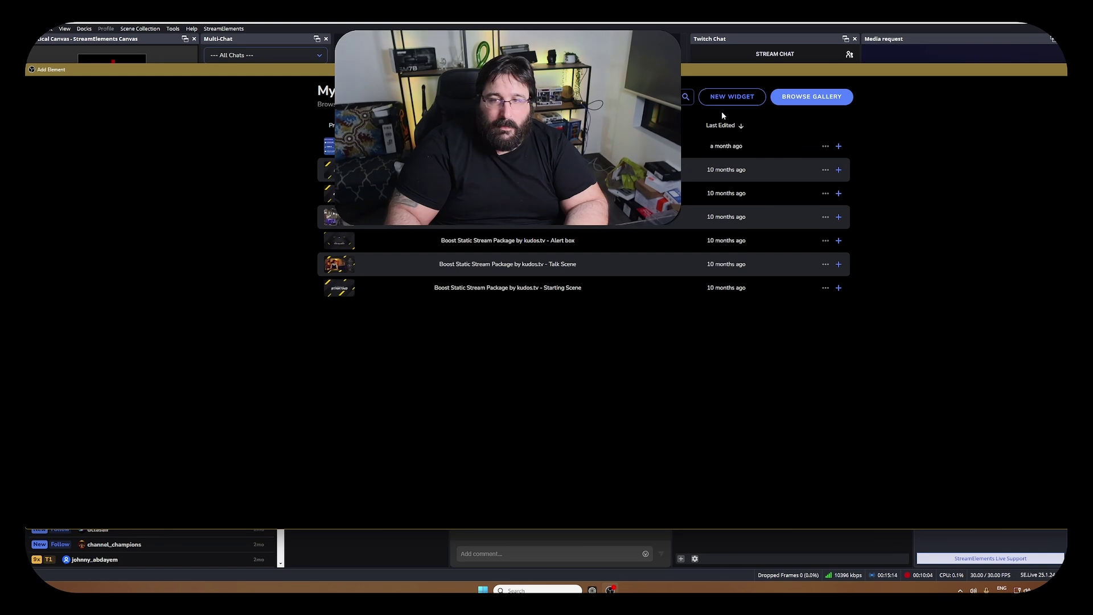
click(807, 101)
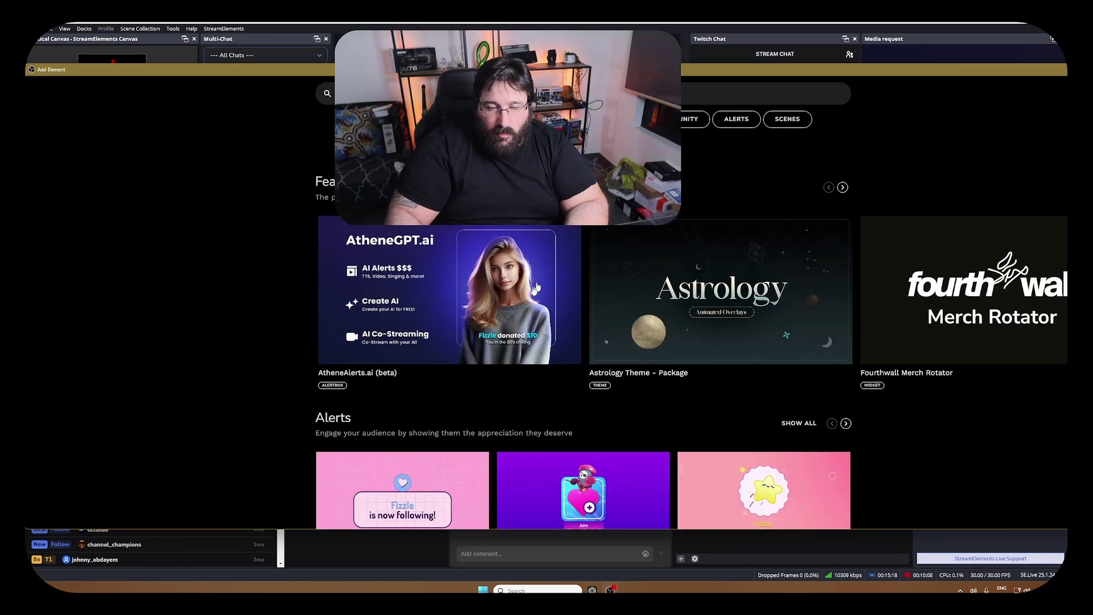
scroll(535, 288, down, 10)
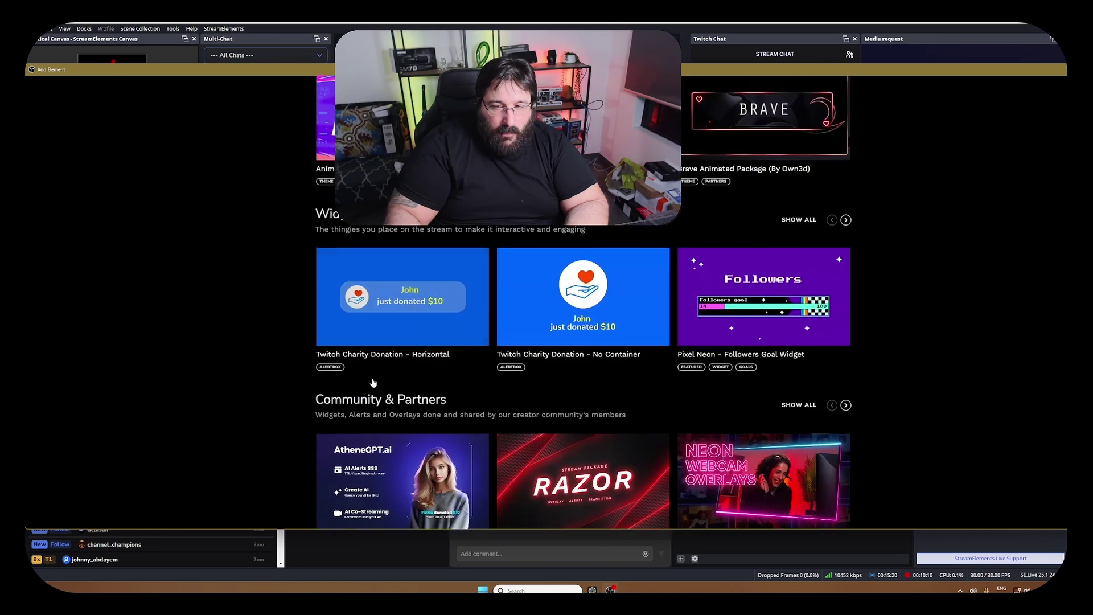
scroll(529, 353, down, 4)
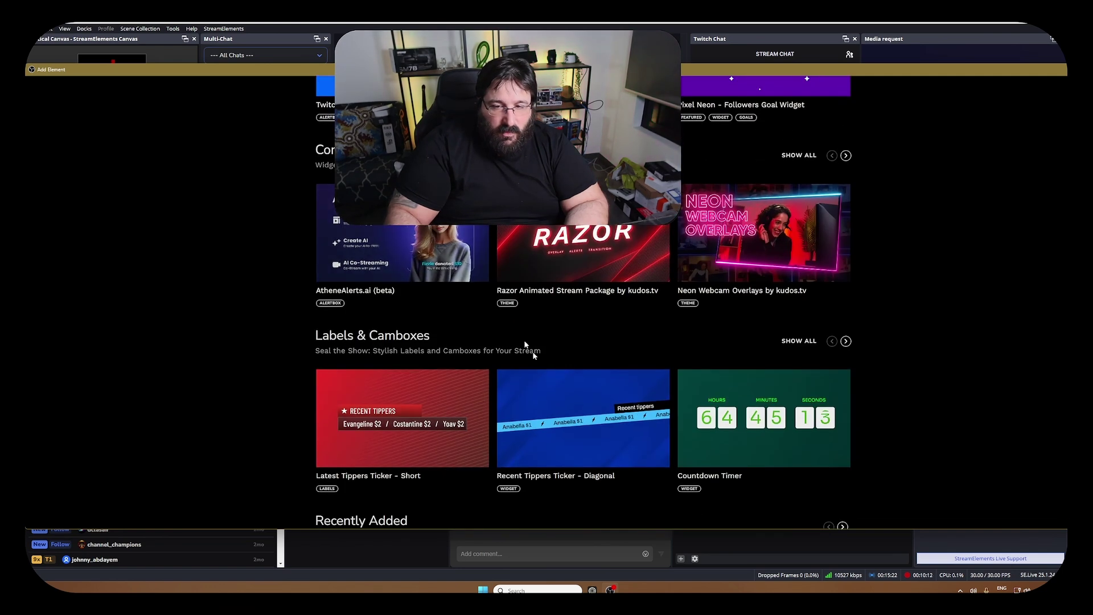
scroll(530, 353, down, 3)
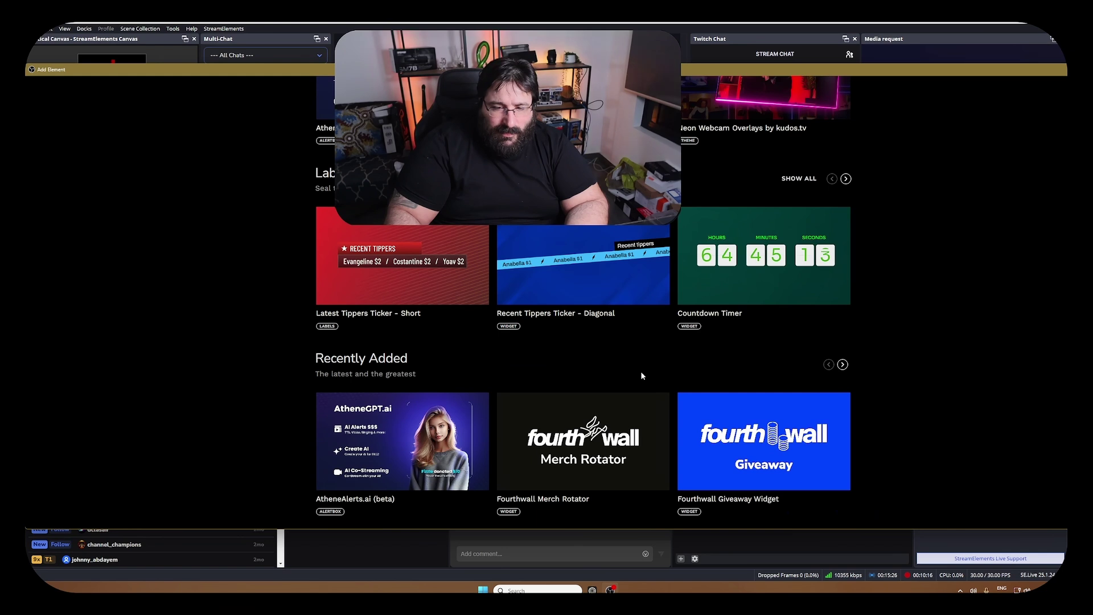
drag(817, 71, 764, 92)
scroll(407, 255, up, 5)
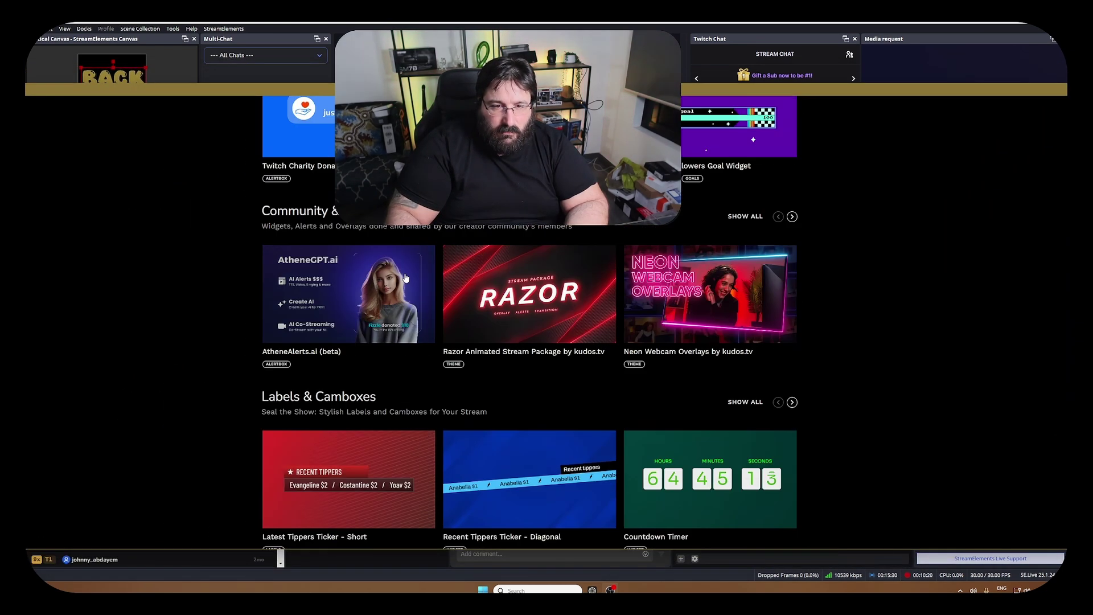
scroll(406, 317, up, 3)
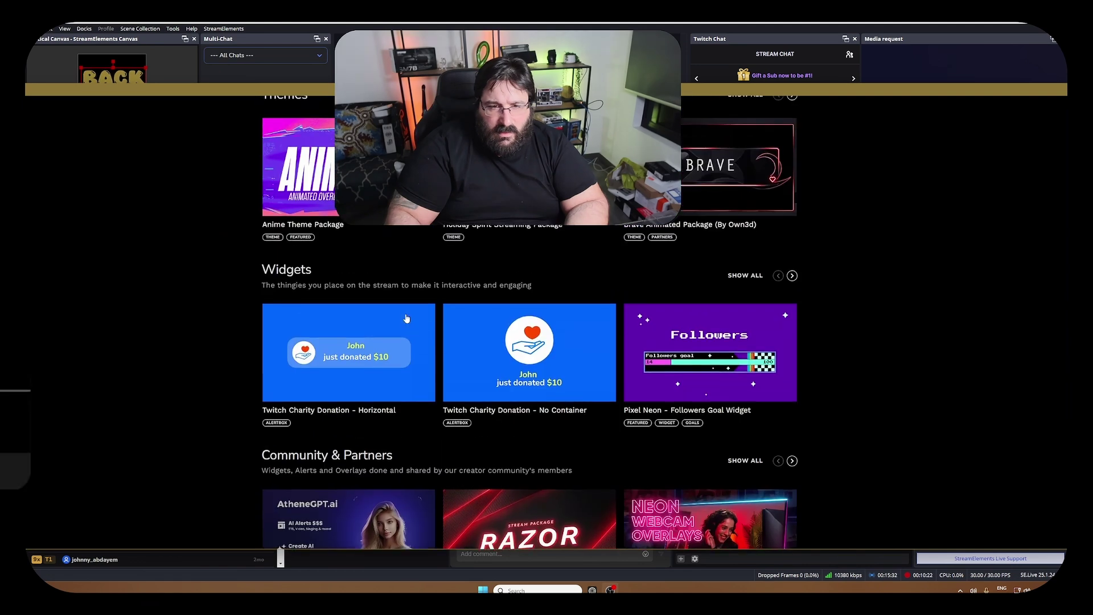
scroll(406, 317, down, 6)
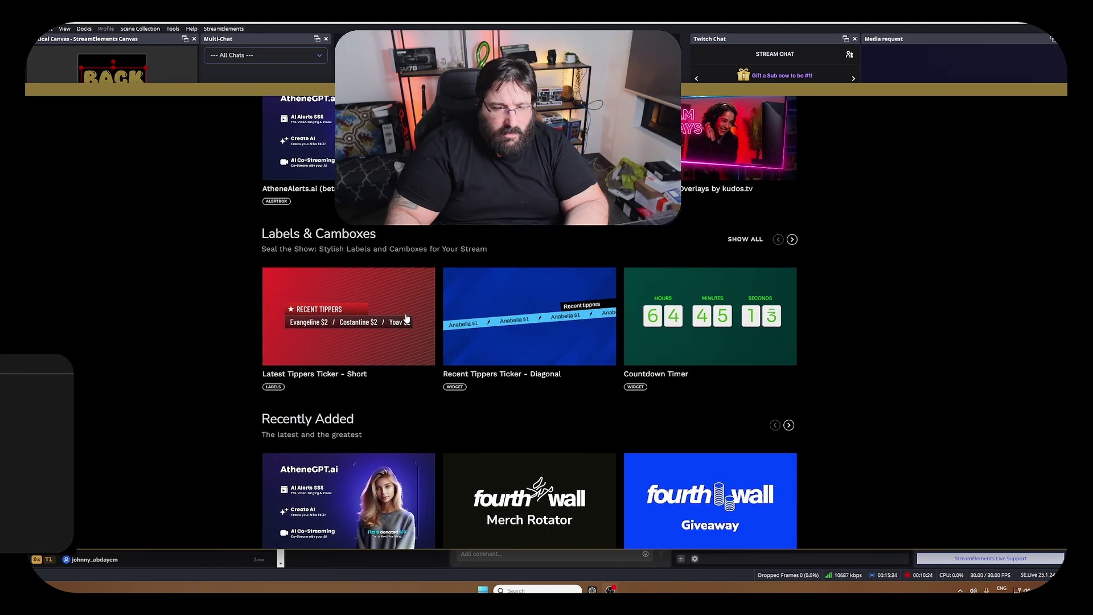
scroll(406, 318, up, 8)
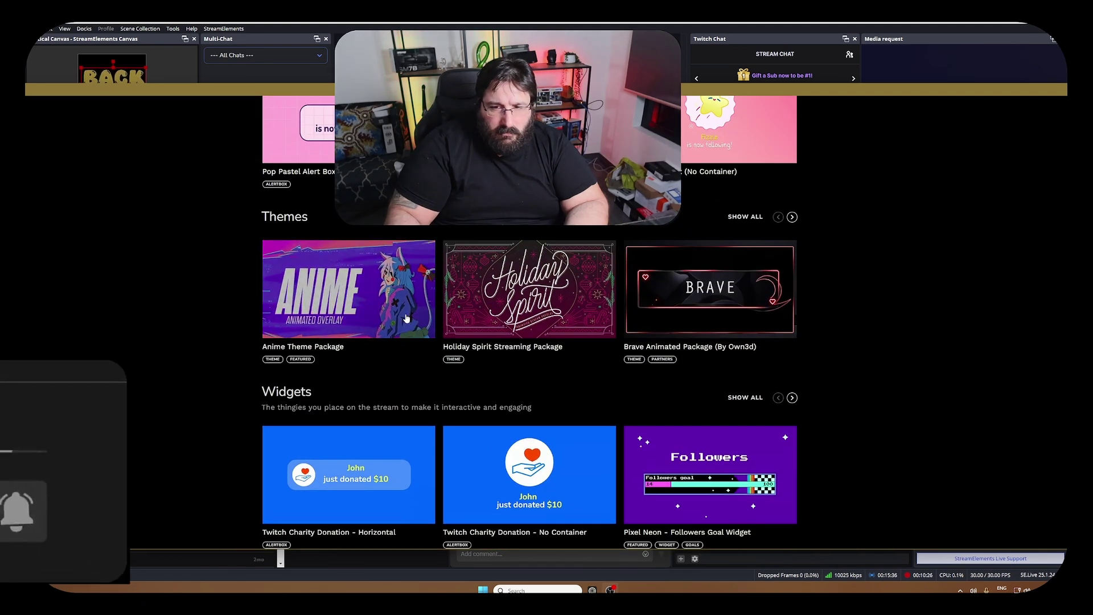
scroll(407, 317, up, 3)
scroll(406, 318, down, 10)
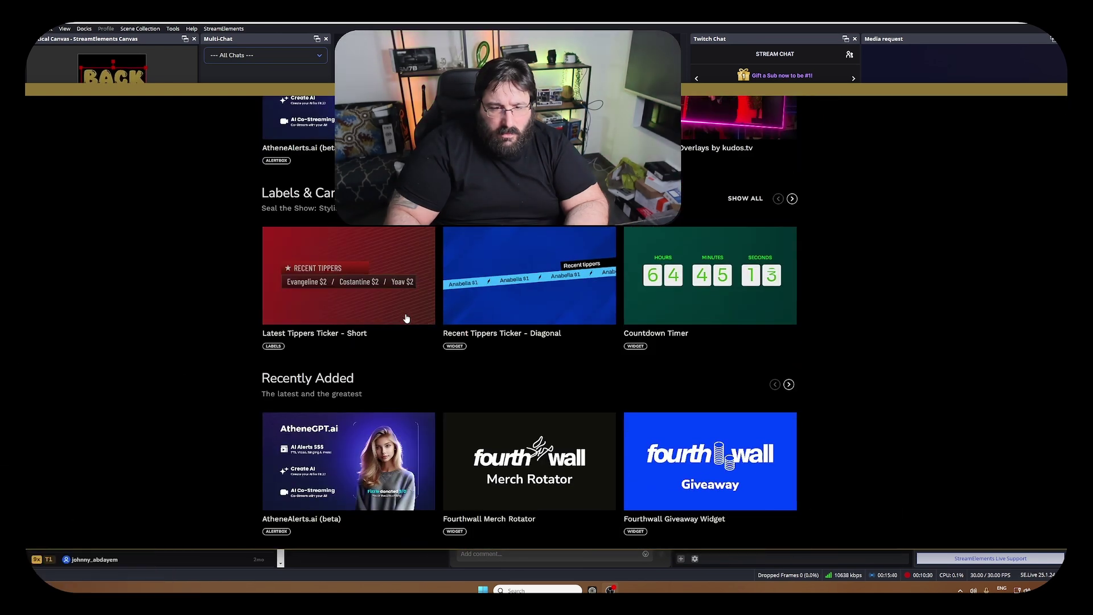
scroll(494, 357, up, 15)
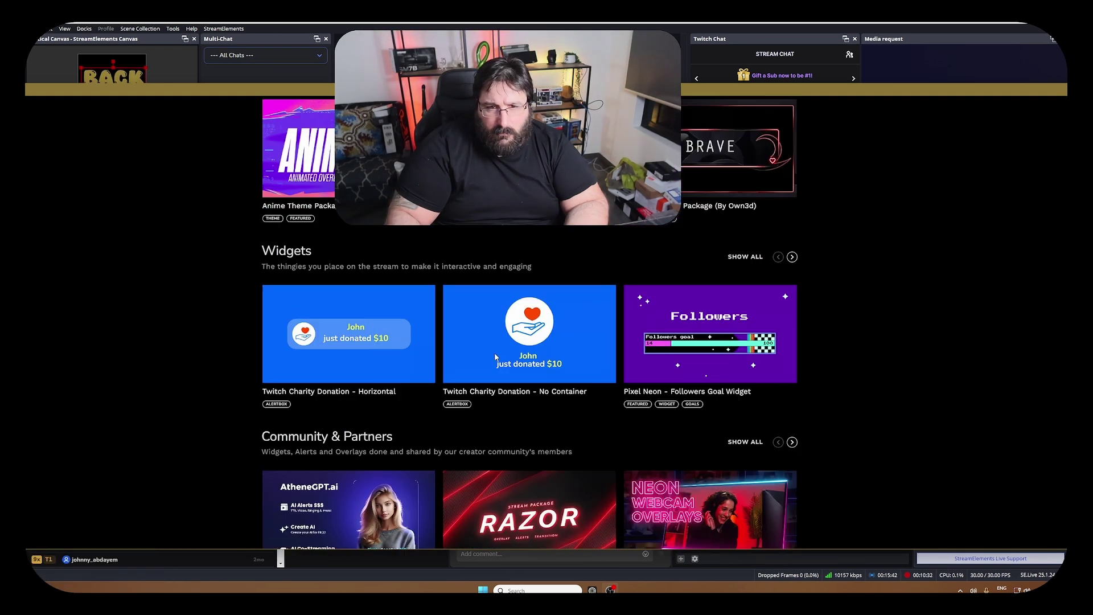
- Open the Boost Static Stream Package by kudos.tv from the themes, add it to My Elements, and close the element window
scroll(502, 331, up, 2)
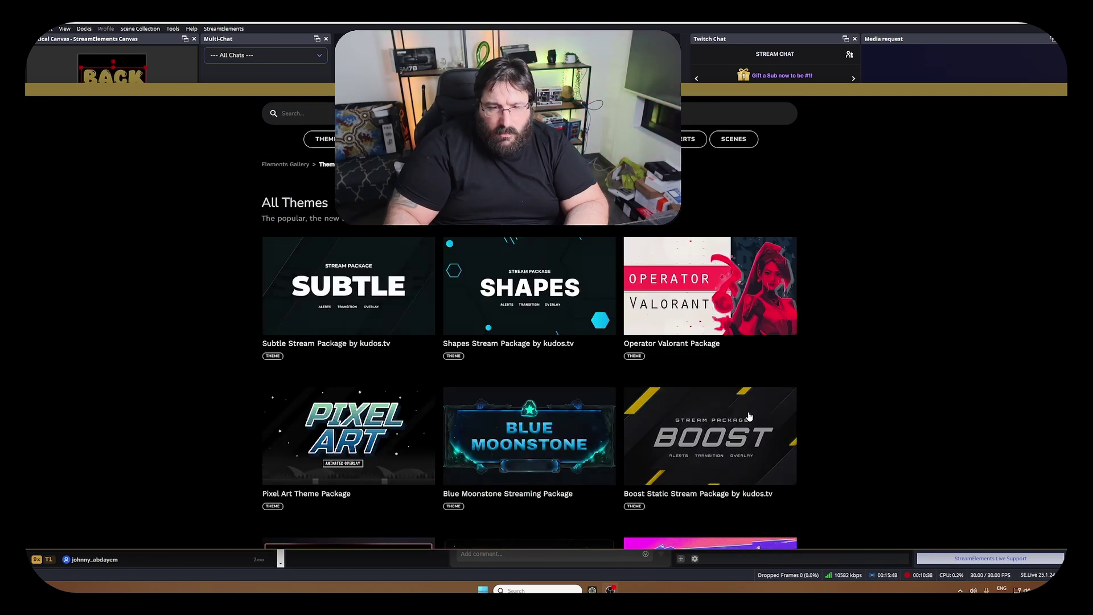
click(749, 419)
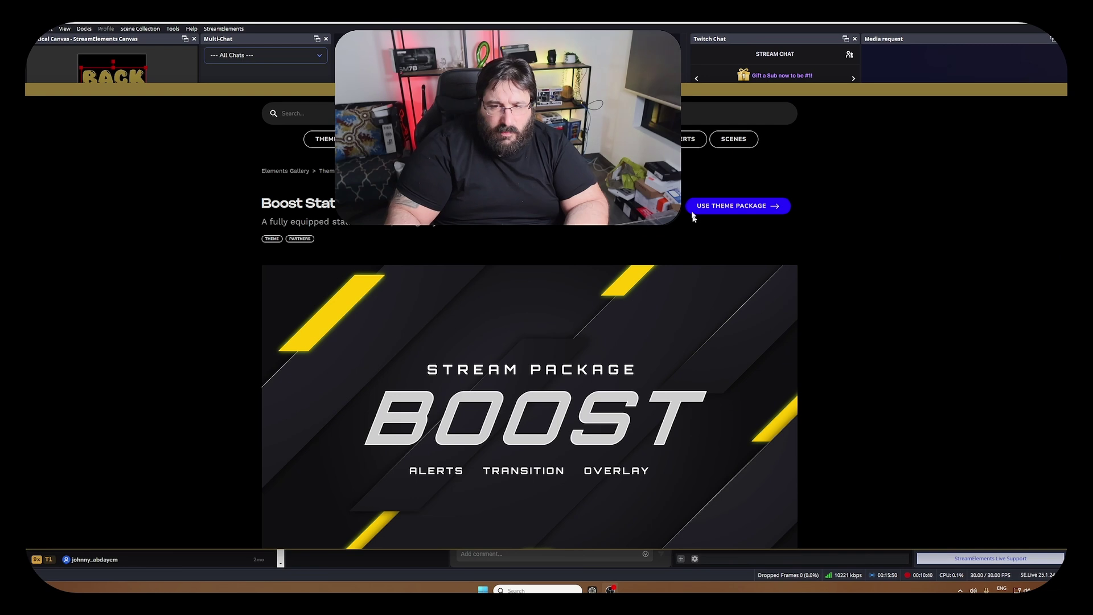
click(710, 206)
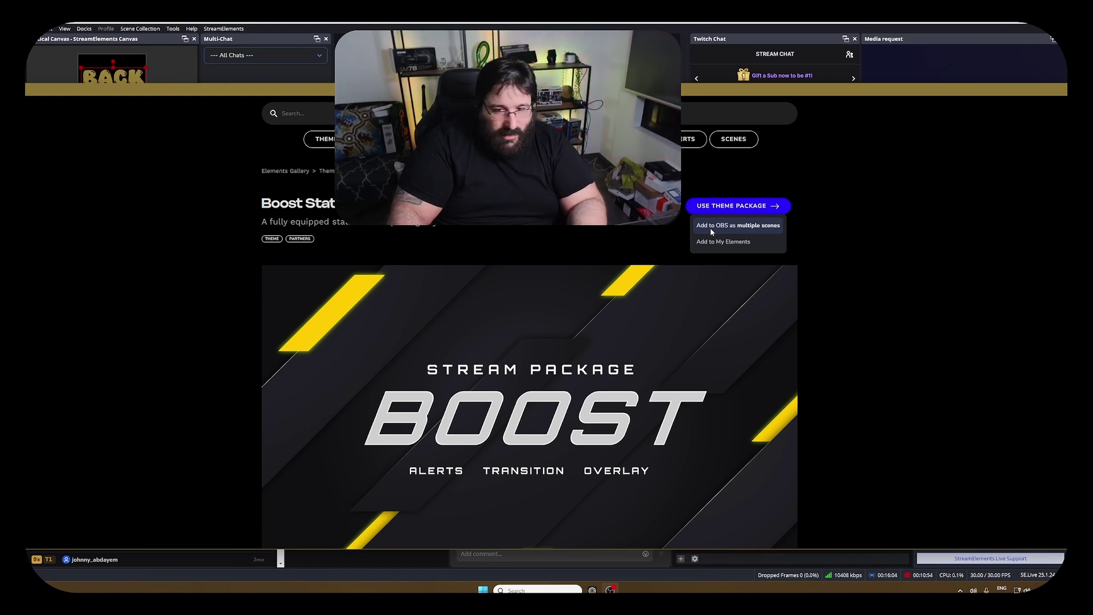
click(736, 243)
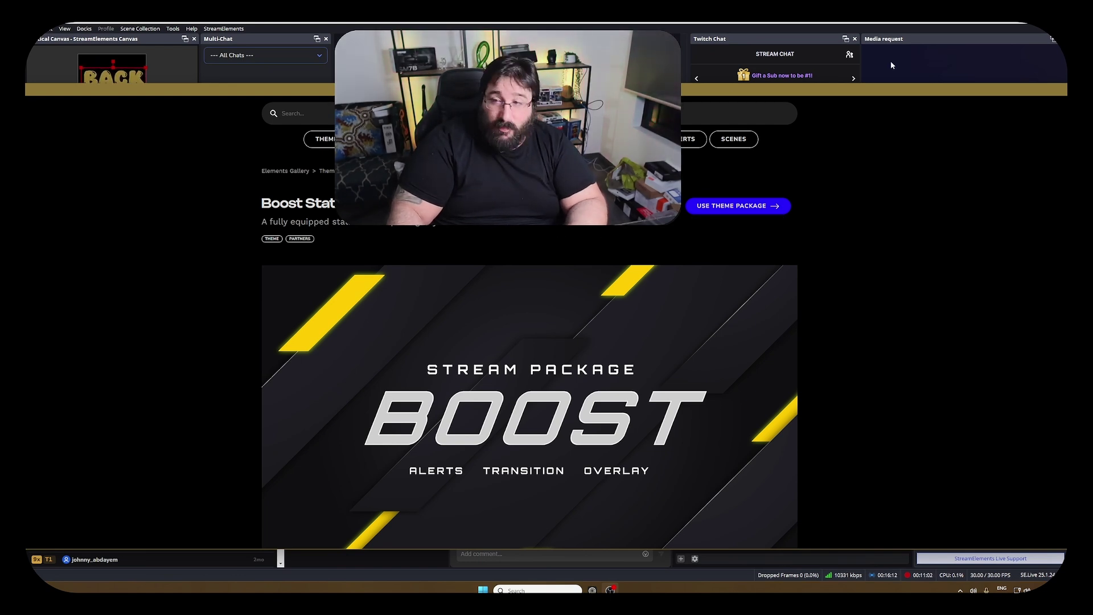
drag(968, 94, 819, 81)
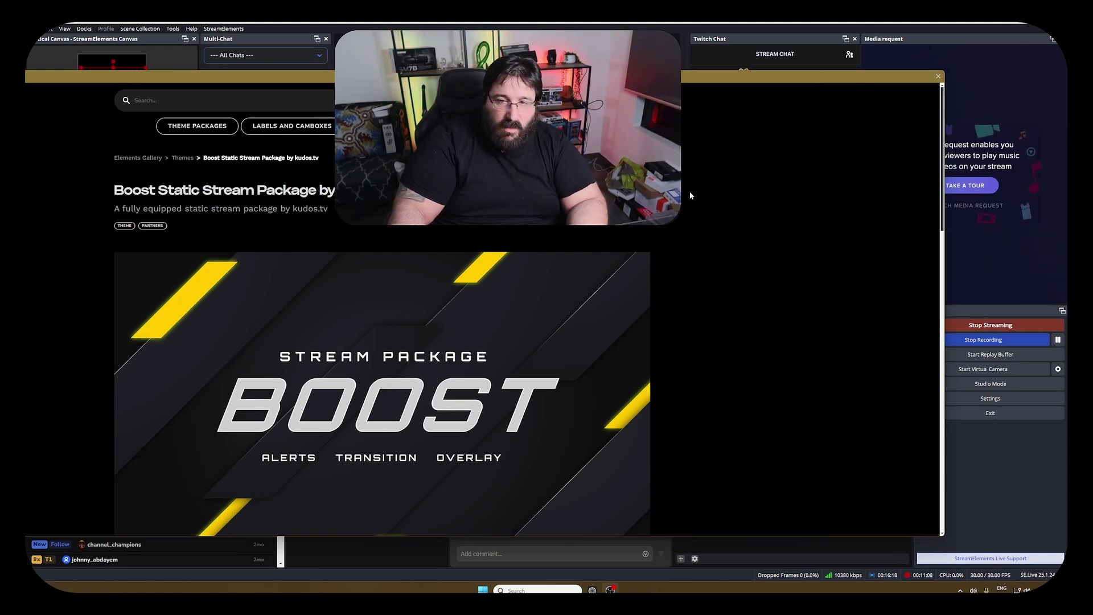
click(938, 78)
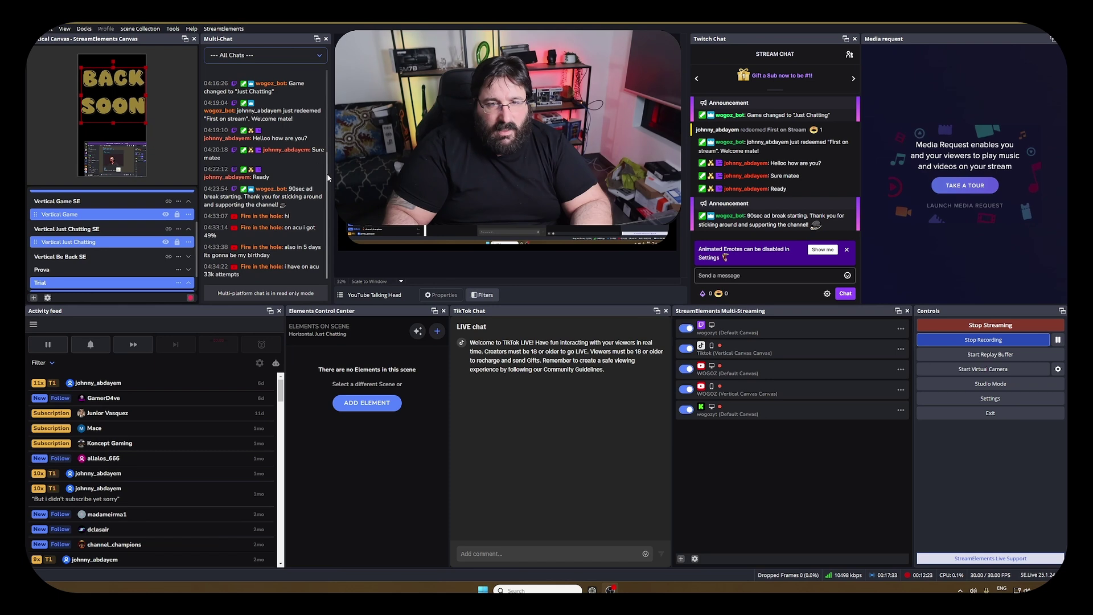
- Review the Multi-Chat messages and the available chat filters, keeping All Chats selected
scroll(316, 163, up, 2)
scroll(310, 174, down, 3)
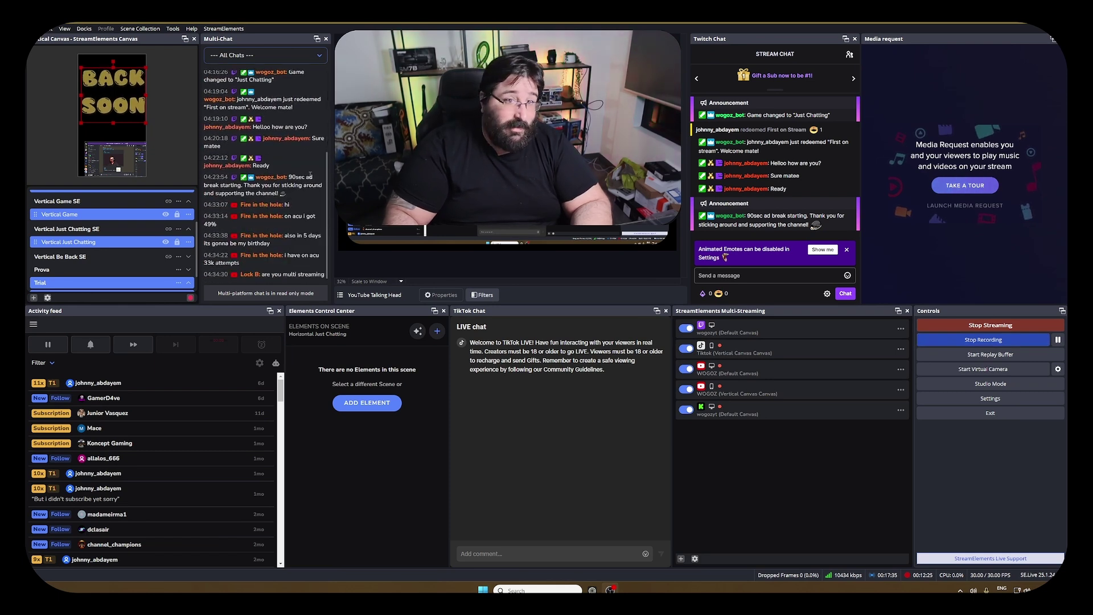
click(255, 57)
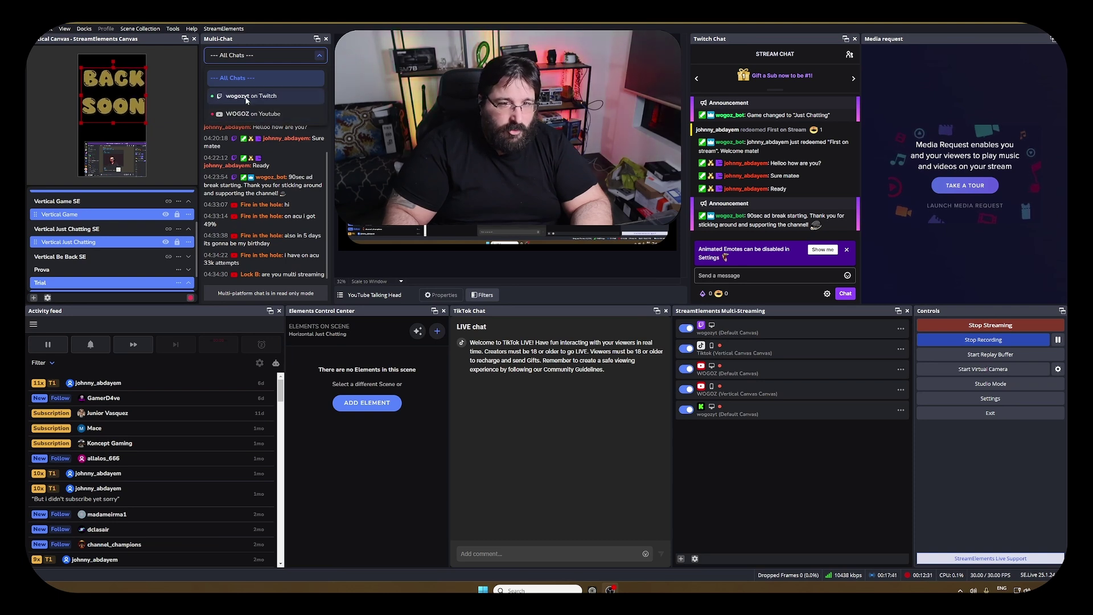
click(257, 77)
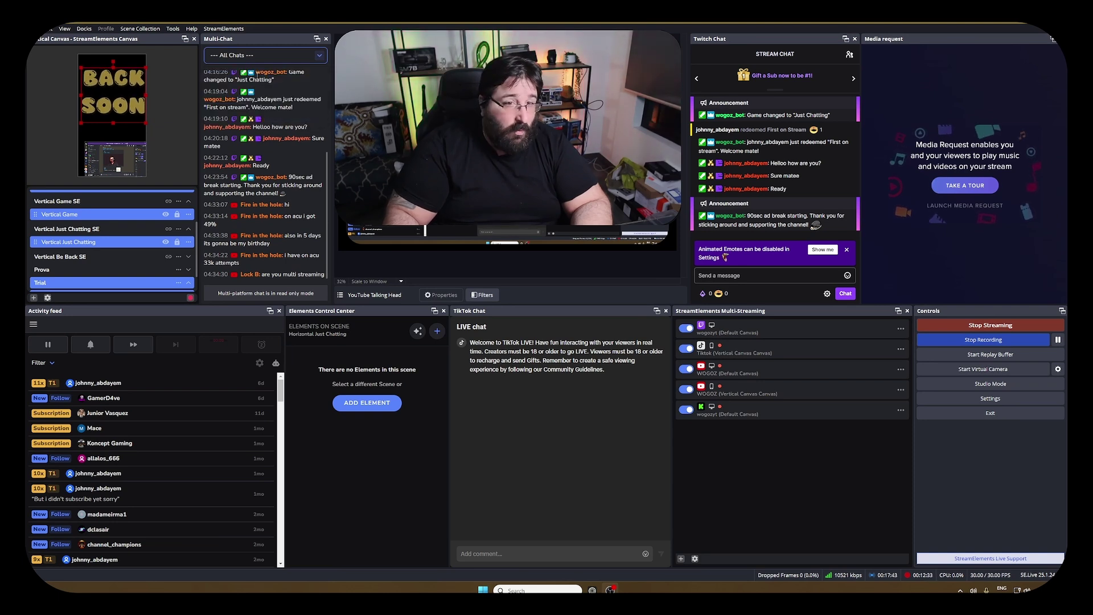